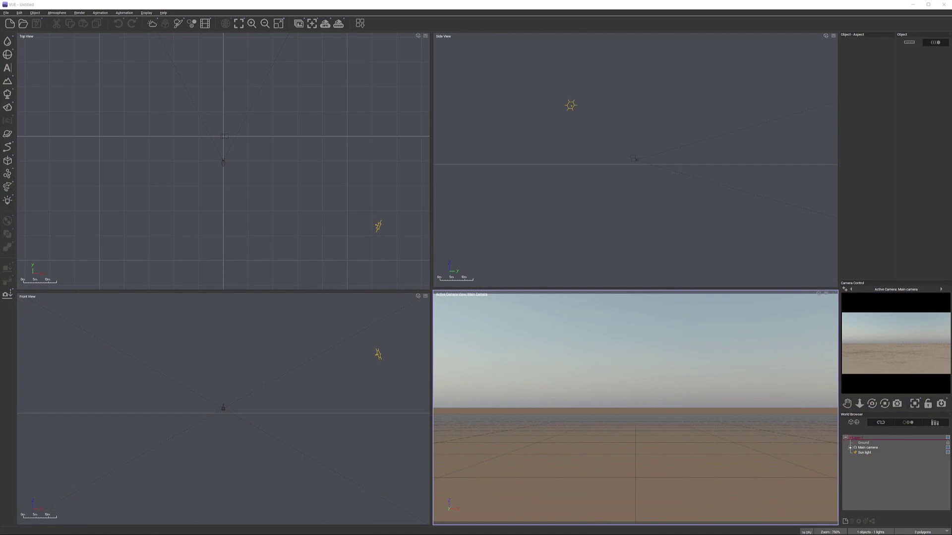
Import 4_Fisherman_s_Village_Preset_Vue_121.vob from the FishinVillage folder into the empty scene
{"action": "left_click_drag", "start_coordinate": [951, 240], "coordinate": [467, 127]}
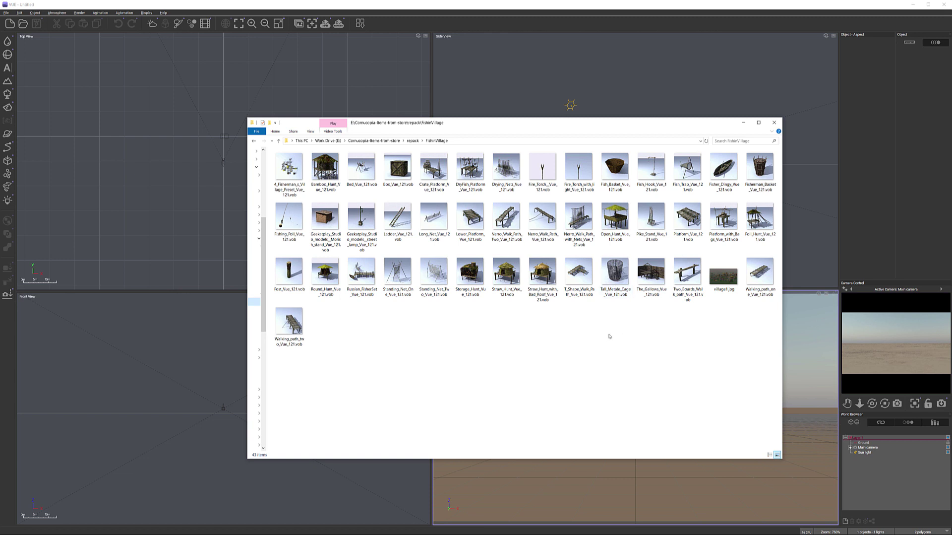
{"action": "left_click", "coordinate": [289, 169]}
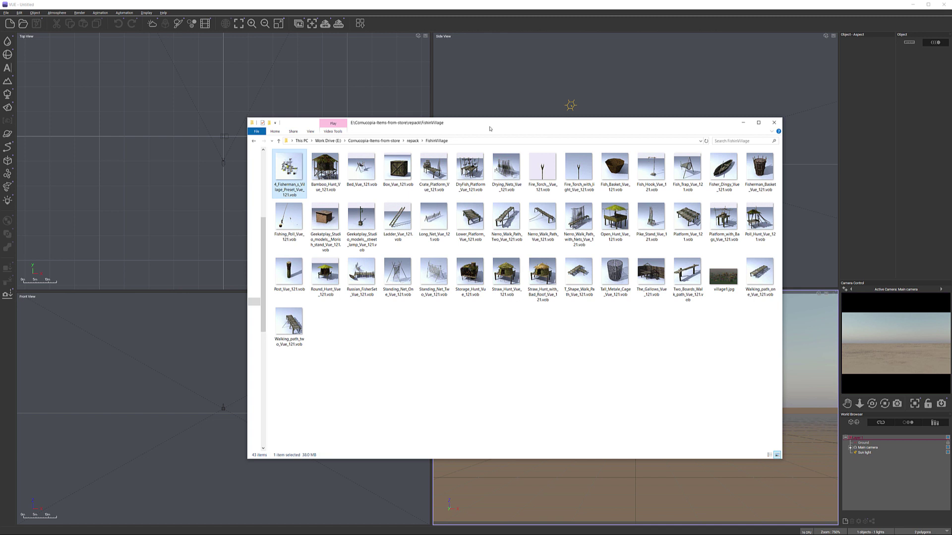
{"action": "left_click_drag", "start_coordinate": [490, 129], "coordinate": [951, 198]}
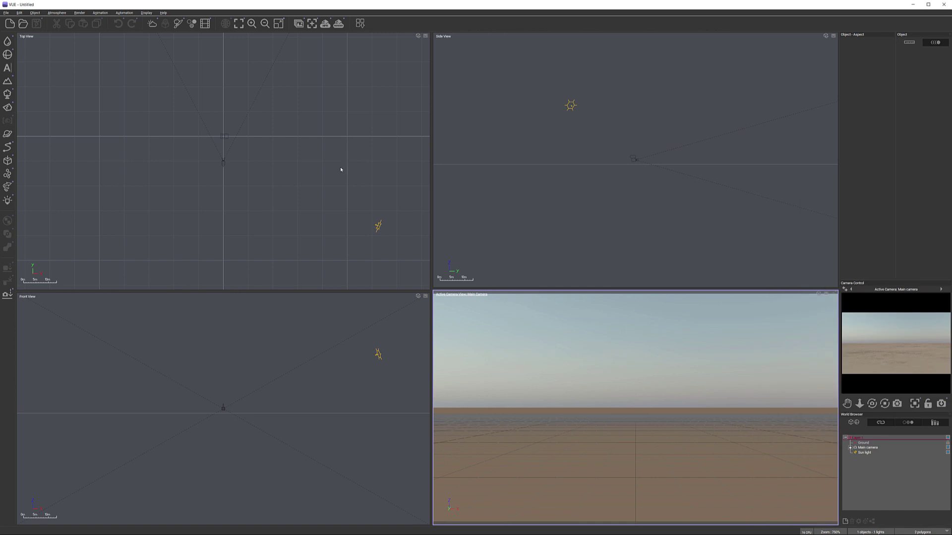
{"action": "right_click_drag", "start_coordinate": [341, 167], "coordinate": [349, 198]}
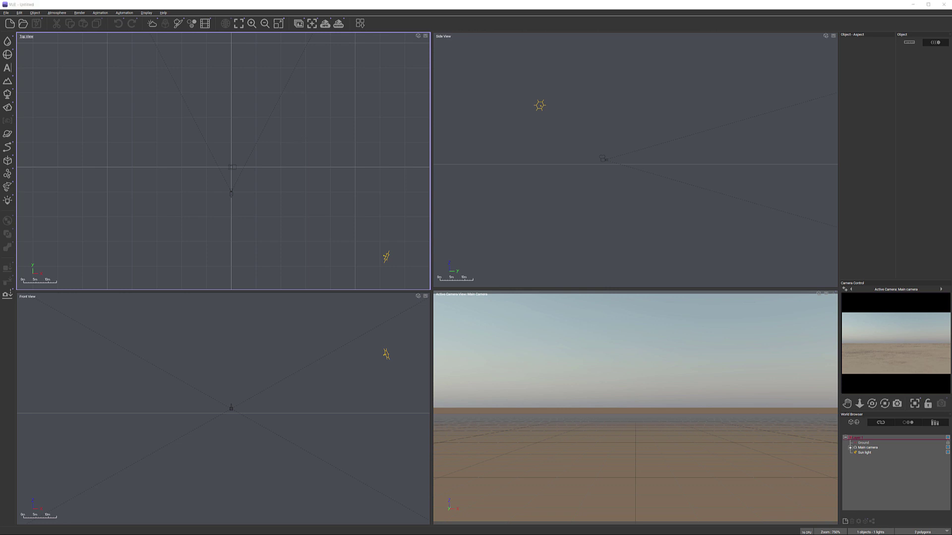
{"action": "left_click_drag", "start_coordinate": [442, 258], "coordinate": [229, 145]}
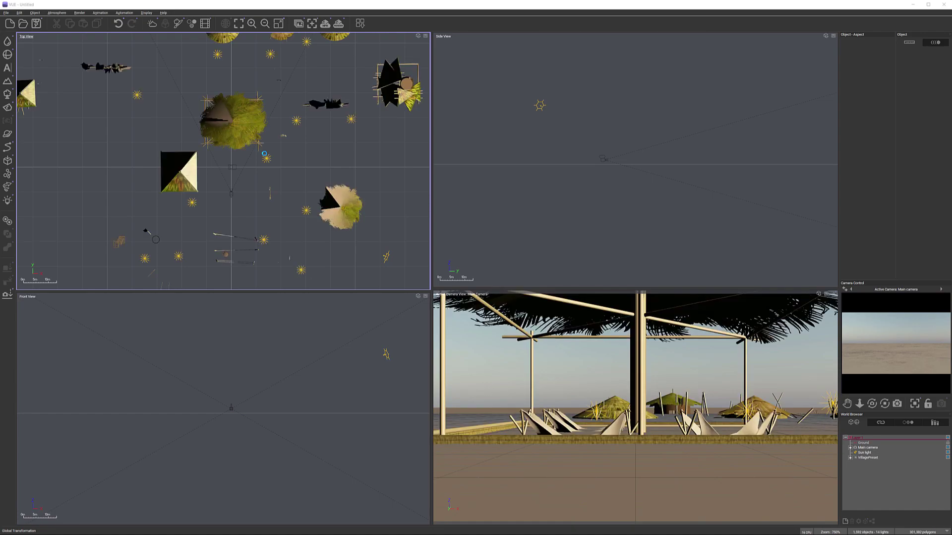
Select the VillagePreset group and scale it down proportionally in the top view to about 120 m wide
{"action": "scroll", "coordinate": [351, 178], "scroll_direction": "down", "scroll_amount": 5}
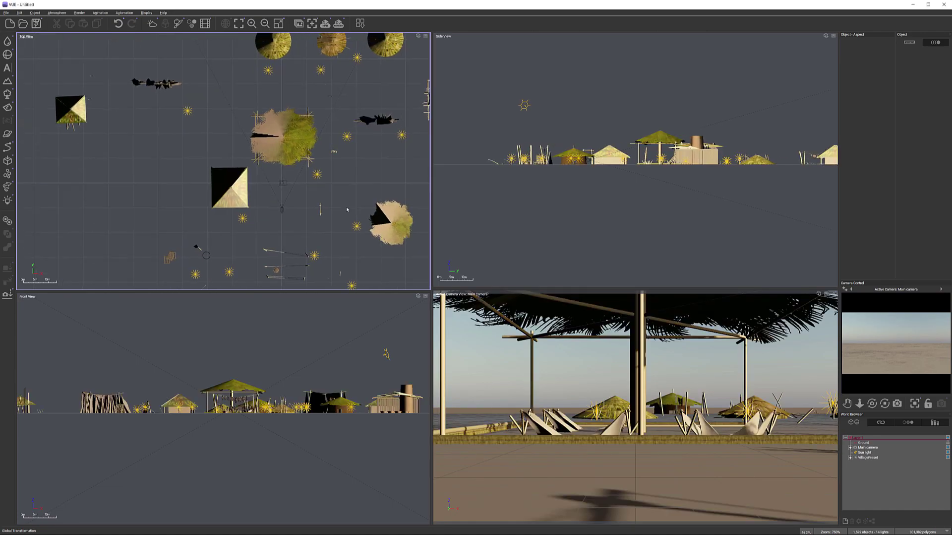
{"action": "left_click", "coordinate": [868, 456]}
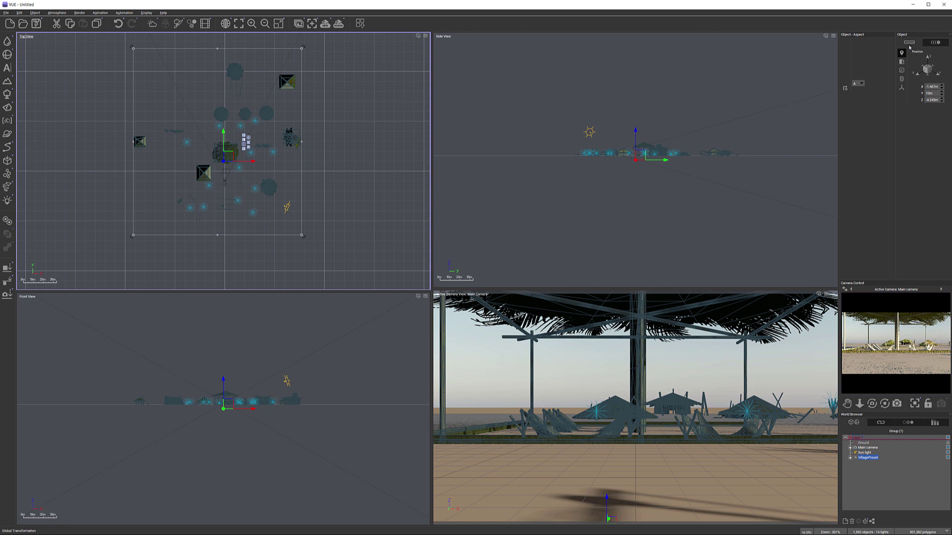
{"action": "left_click", "coordinate": [902, 70]}
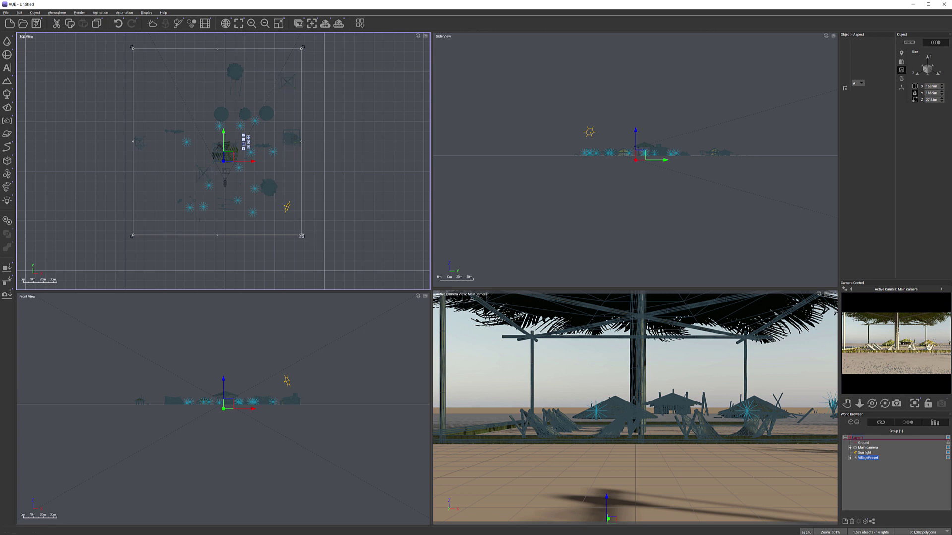
{"action": "left_click_drag", "start_coordinate": [302, 235], "coordinate": [247, 181]}
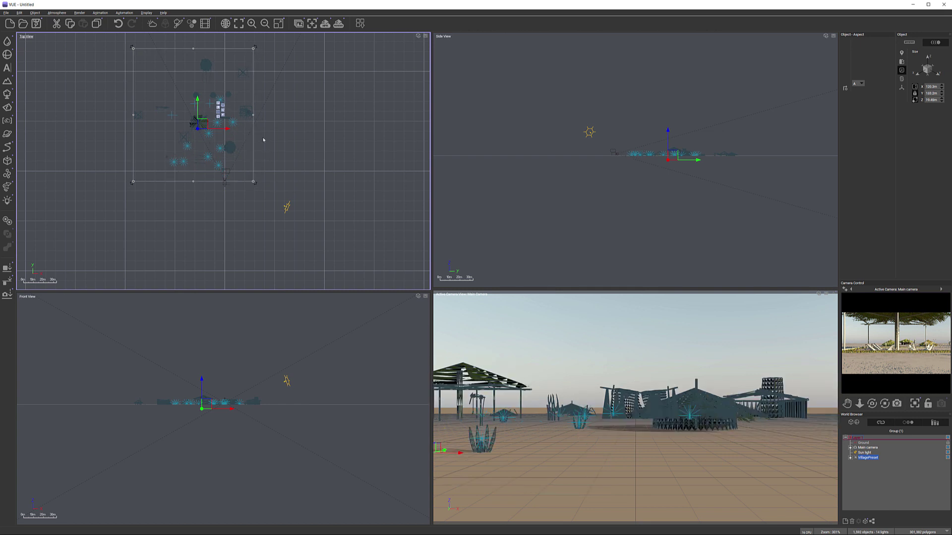
Move the village group away from the camera so it sits ahead of it, and raise it above the ground
{"action": "left_click_drag", "start_coordinate": [198, 120], "coordinate": [228, 101]}
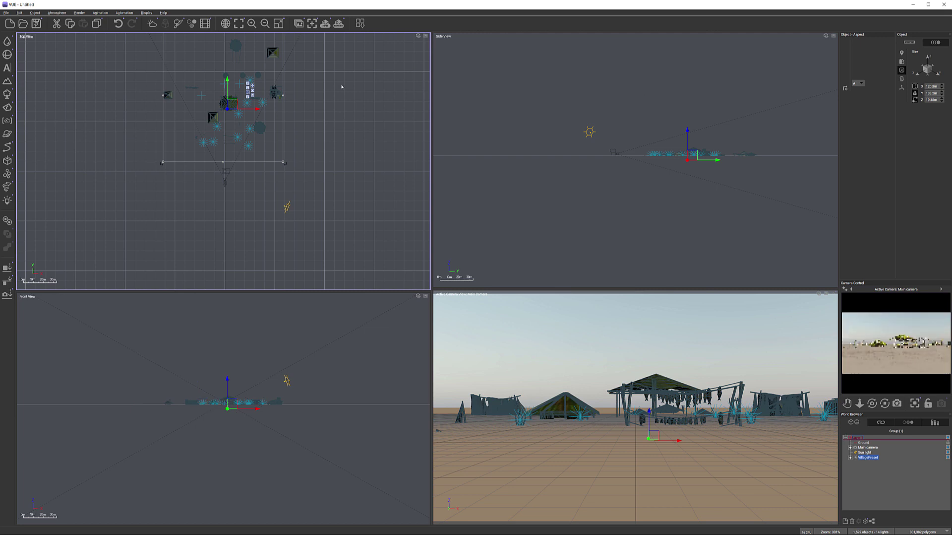
{"action": "right_click_drag", "start_coordinate": [317, 163], "coordinate": [347, 223]}
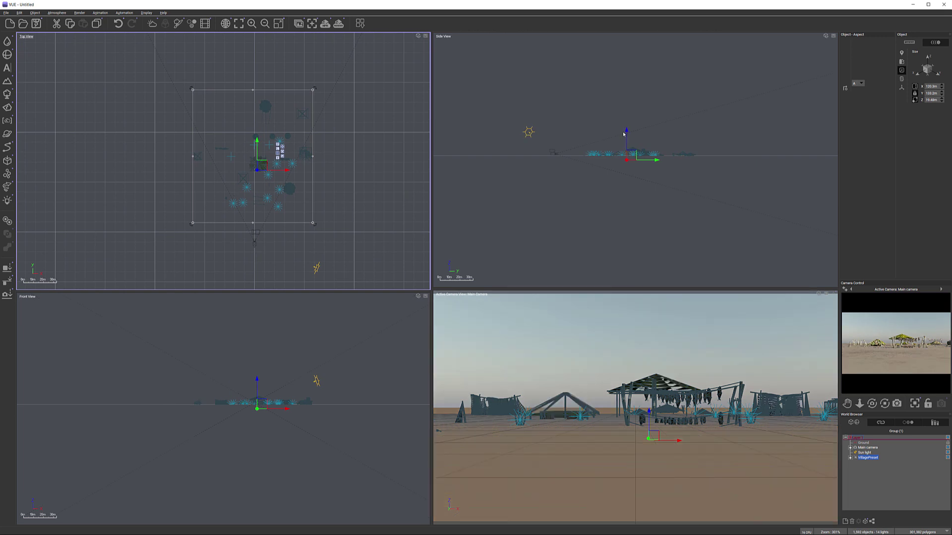
{"action": "left_click_drag", "start_coordinate": [626, 131], "coordinate": [625, 124]}
{"action": "scroll", "coordinate": [640, 152], "scroll_direction": "up", "scroll_amount": 1}
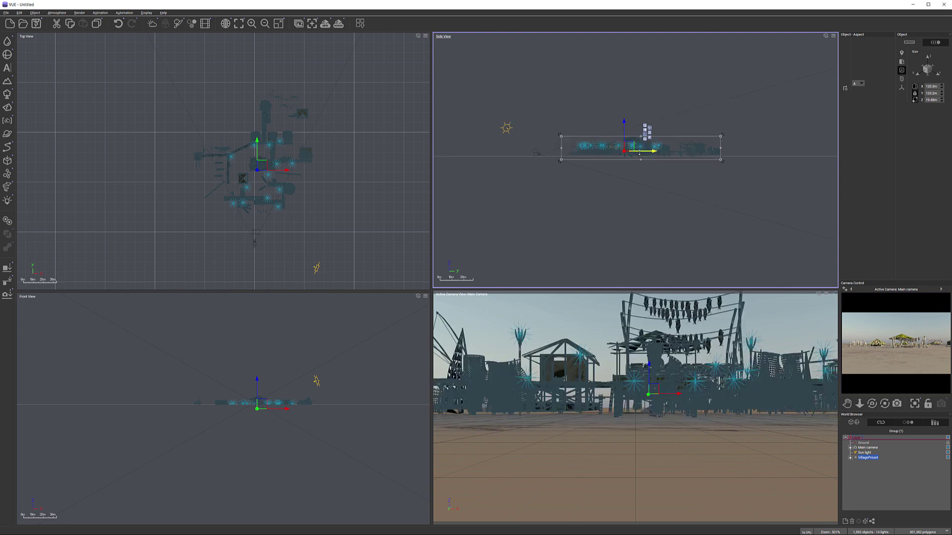
{"action": "scroll", "coordinate": [641, 153], "scroll_direction": "up", "scroll_amount": 1}
{"action": "scroll", "coordinate": [640, 153], "scroll_direction": "up", "scroll_amount": 2}
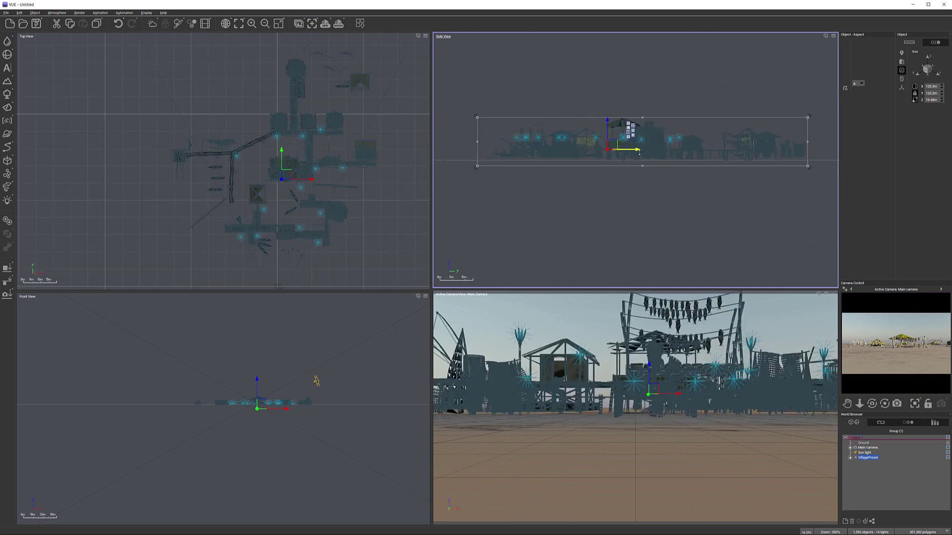
Examine the village layout and the individual objects inside the VillagePreset group, isolating the StrawHunt hut
{"action": "right_click_drag", "start_coordinate": [392, 142], "coordinate": [171, 99]}
{"action": "scroll", "coordinate": [324, 181], "scroll_direction": "down", "scroll_amount": 1}
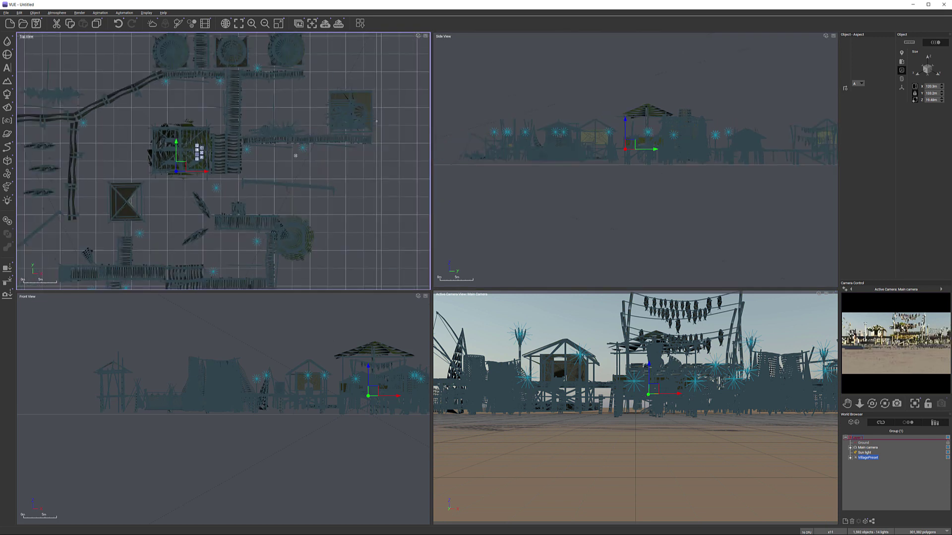
{"action": "right_click_drag", "start_coordinate": [291, 133], "coordinate": [351, 224]}
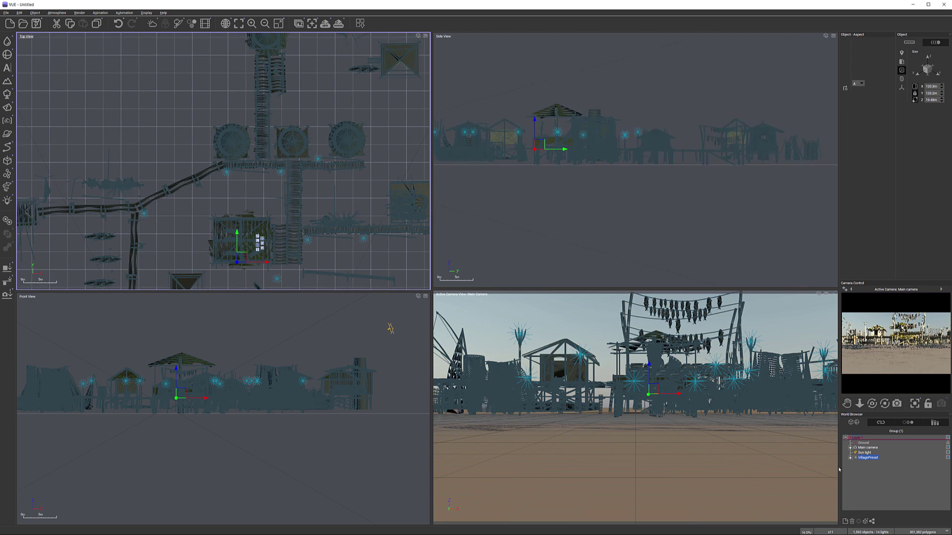
{"action": "left_click", "coordinate": [851, 457]}
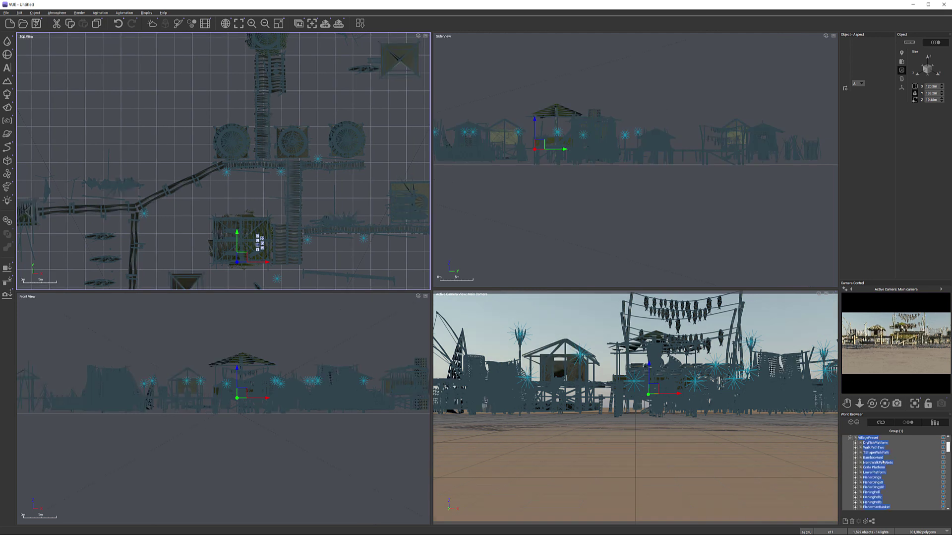
{"action": "scroll", "coordinate": [867, 478], "scroll_direction": "down", "scroll_amount": 3}
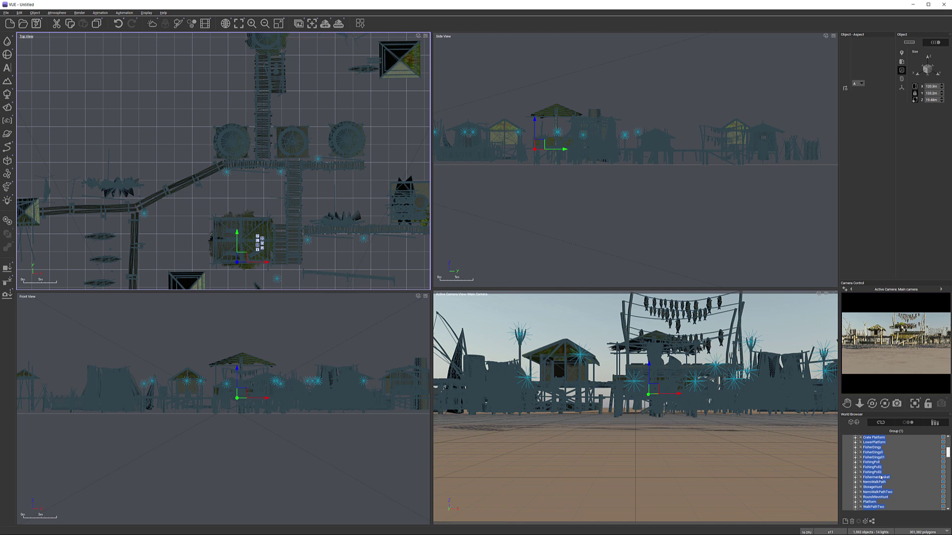
{"action": "scroll", "coordinate": [881, 477], "scroll_direction": "down", "scroll_amount": 3}
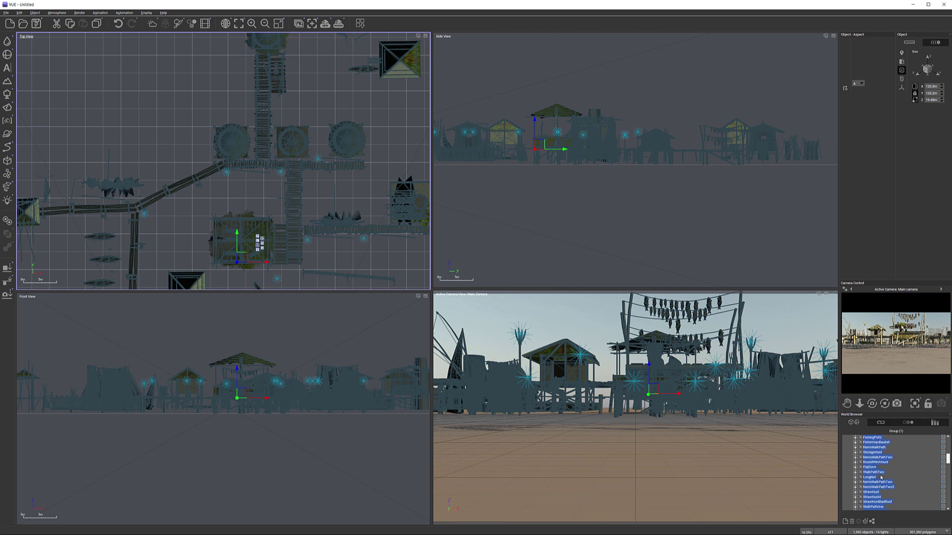
{"action": "left_click", "coordinate": [871, 477]}
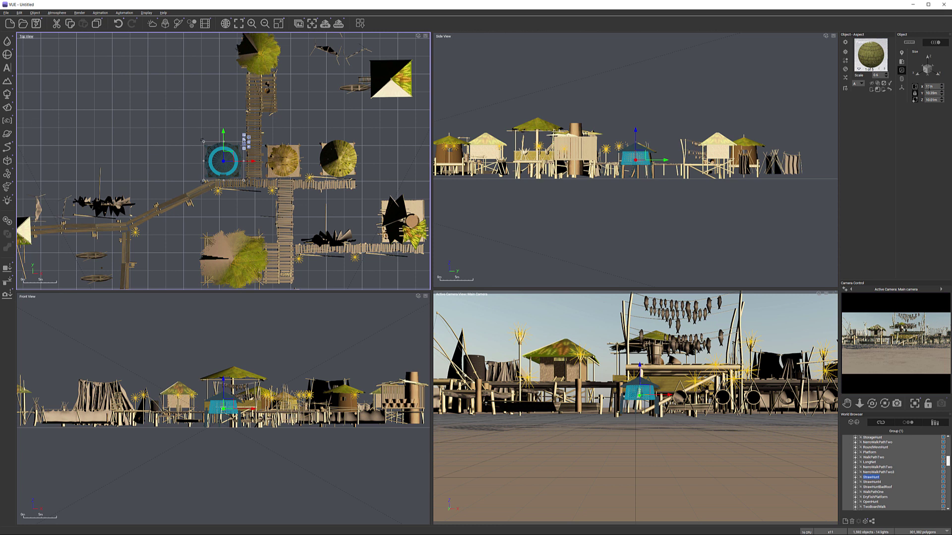
{"action": "scroll", "coordinate": [903, 488], "scroll_direction": "up", "scroll_amount": 3}
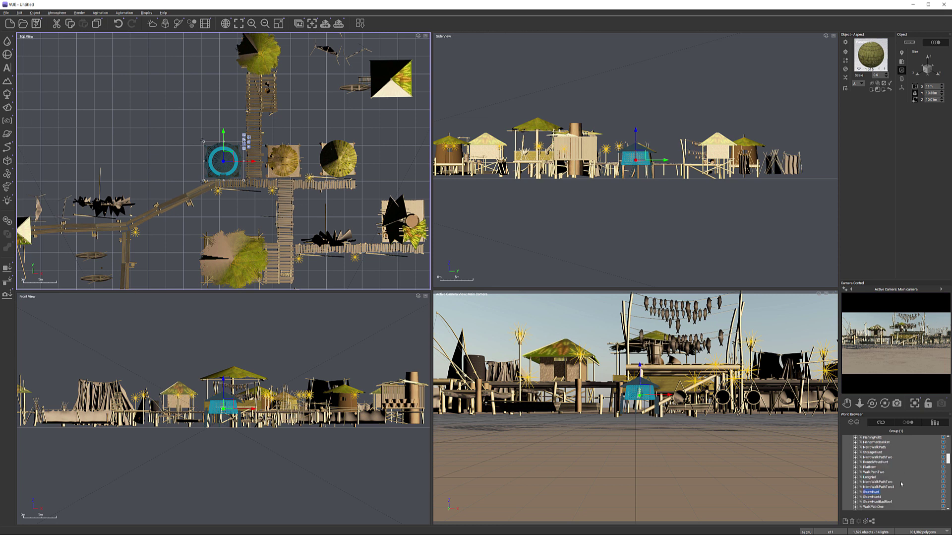
{"action": "scroll", "coordinate": [867, 443], "scroll_direction": "up", "scroll_amount": 3}
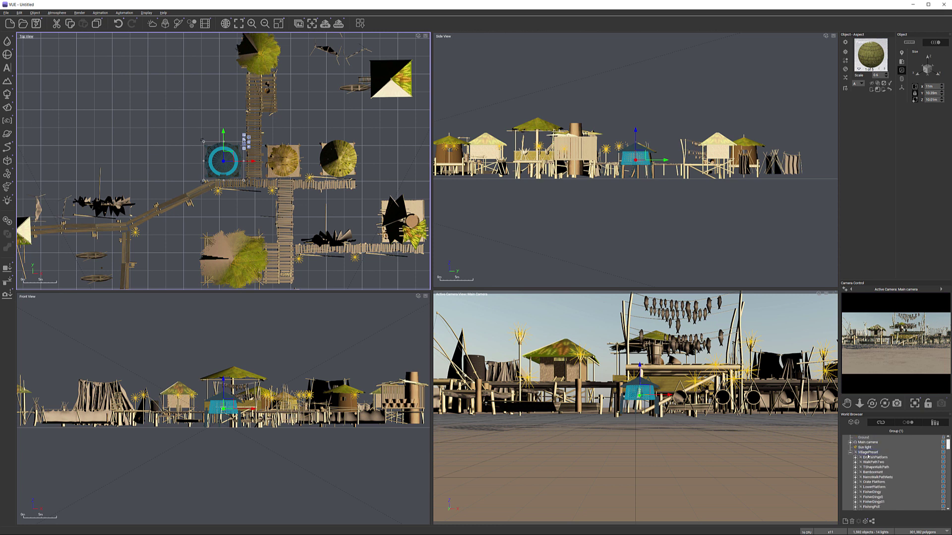
Reselect the whole VillagePreset group and set its X size to 60 m with proportional scaling
{"action": "left_click", "coordinate": [868, 452]}
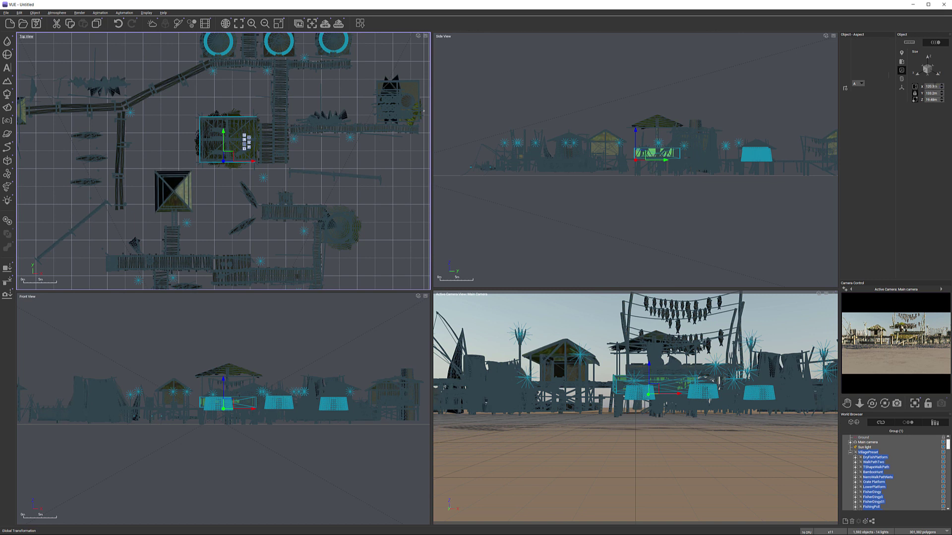
{"action": "left_click", "coordinate": [935, 86]}
{"action": "type", "text": "40"}
{"action": "key", "text": "Return"}
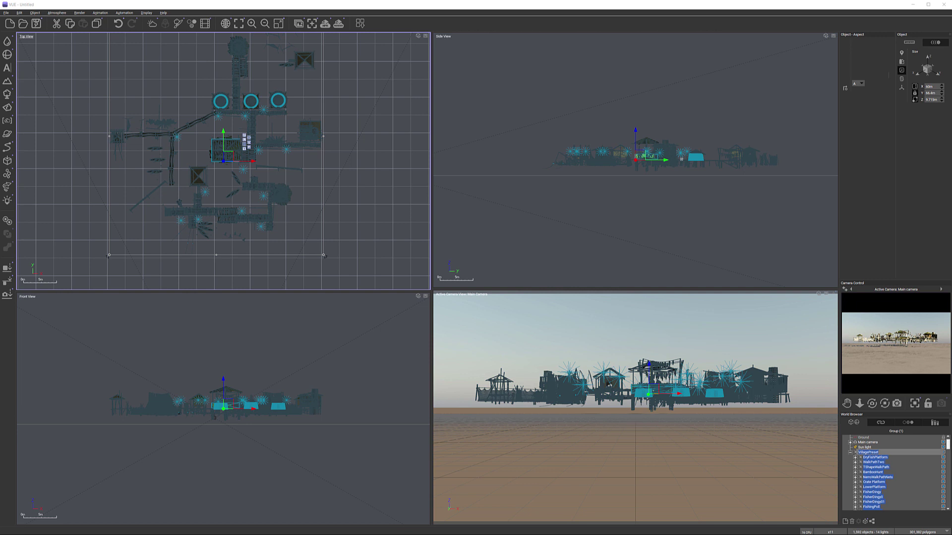
Lower the resized village so its stilts stand on the ground, and collapse the VillagePreset group
{"action": "left_click", "coordinate": [640, 139]}
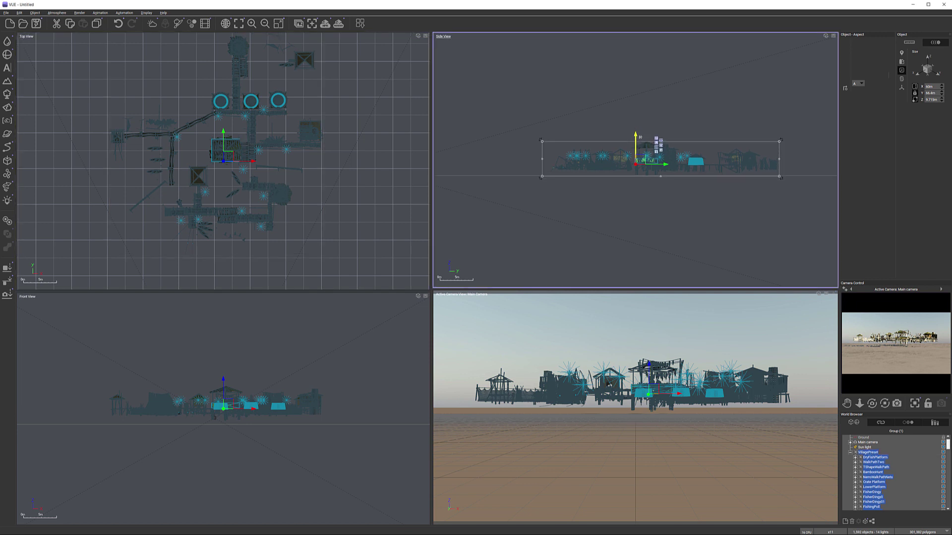
{"action": "left_click_drag", "start_coordinate": [637, 139], "coordinate": [641, 138]}
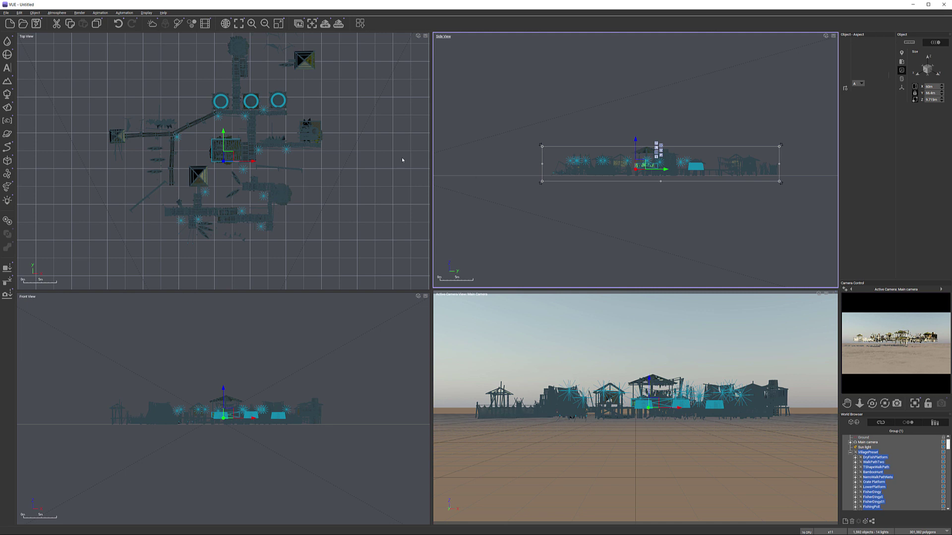
{"action": "right_click_drag", "start_coordinate": [309, 189], "coordinate": [376, 194]}
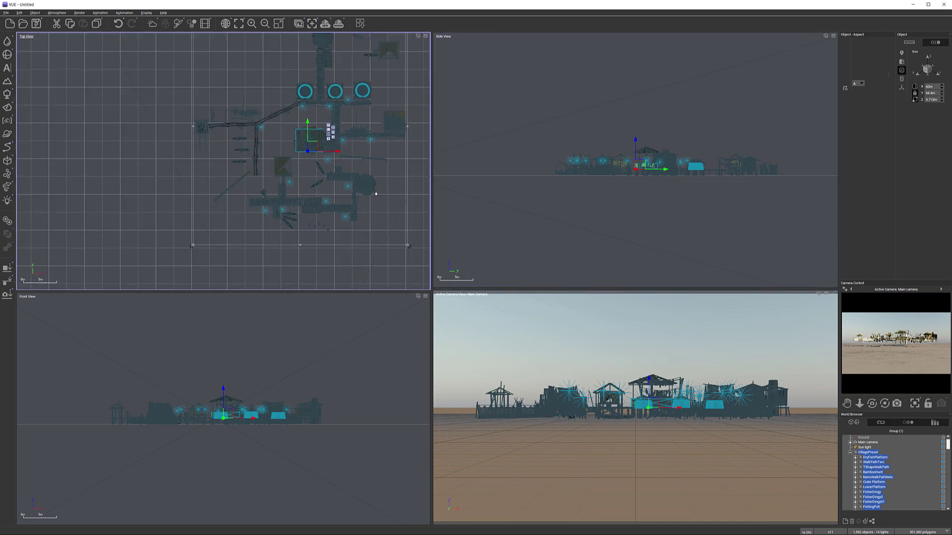
{"action": "scroll", "coordinate": [307, 183], "scroll_direction": "down", "scroll_amount": 2}
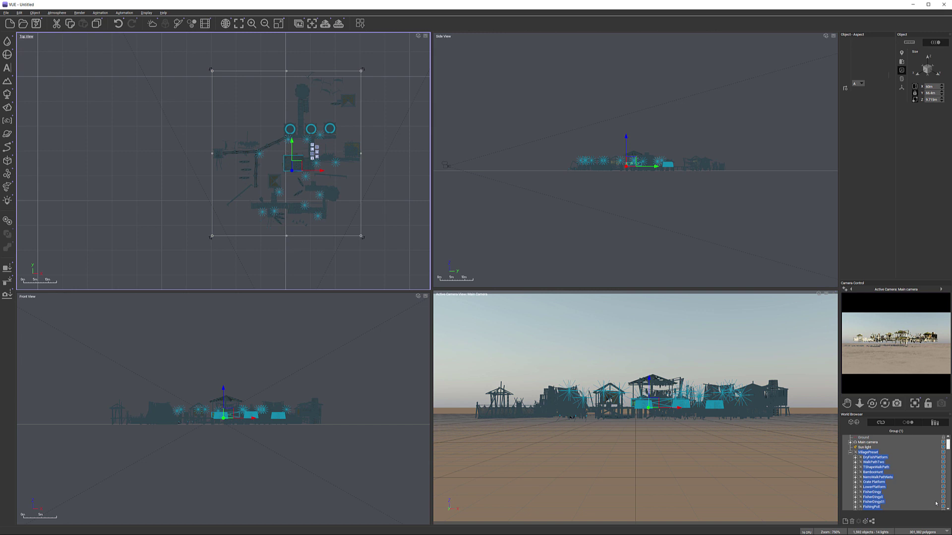
{"action": "left_click", "coordinate": [851, 452]}
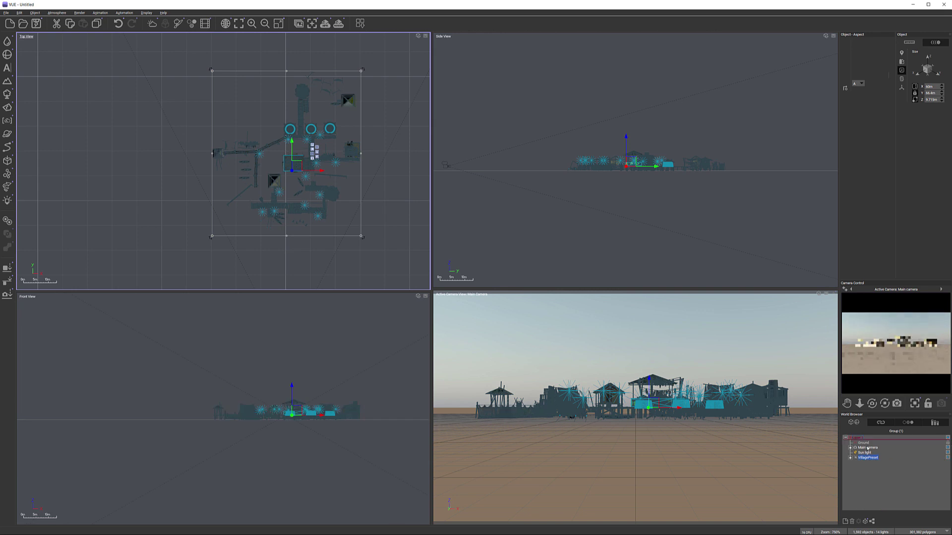
Move the main camera to about X -23.6 m, Y 13.3 m, and rotate it to face the village
{"action": "left_click", "coordinate": [868, 447]}
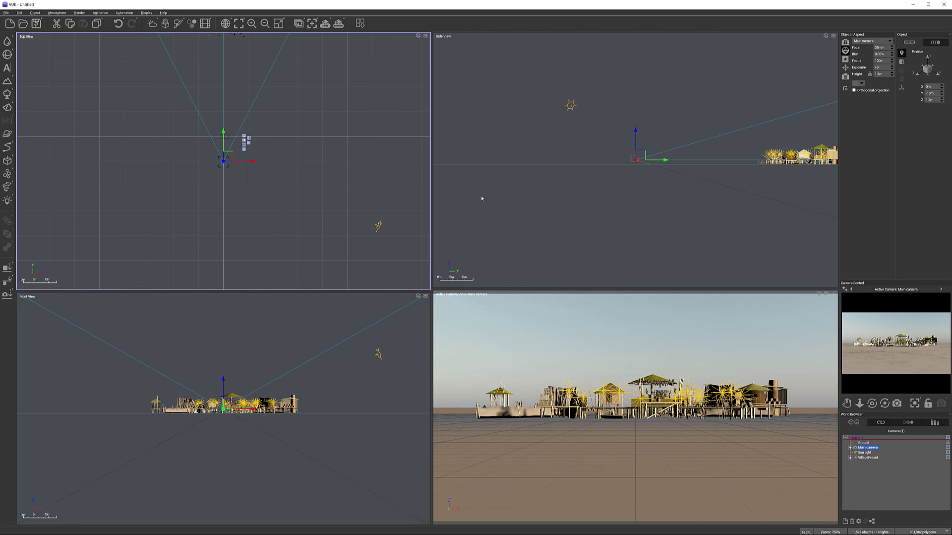
{"action": "right_click_drag", "start_coordinate": [318, 172], "coordinate": [319, 174]}
{"action": "scroll", "coordinate": [320, 174], "scroll_direction": "down", "scroll_amount": 5}
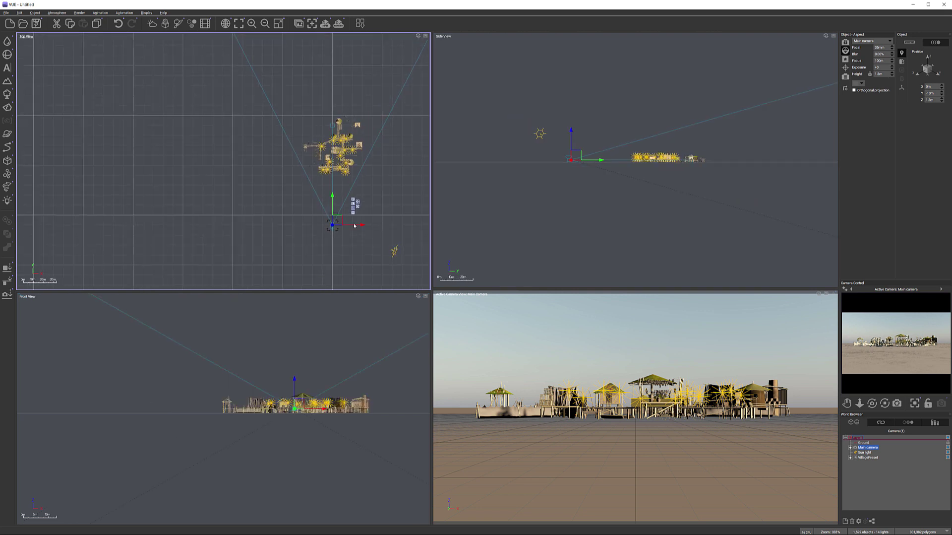
{"action": "left_click_drag", "start_coordinate": [342, 220], "coordinate": [319, 196]}
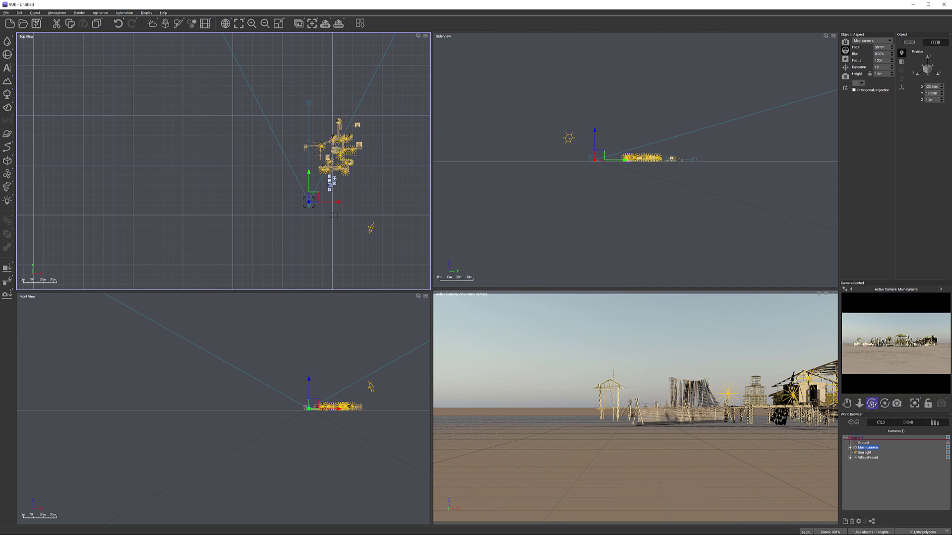
{"action": "left_click", "coordinate": [872, 403]}
{"action": "left_click_drag", "start_coordinate": [872, 403], "coordinate": [901, 402]}
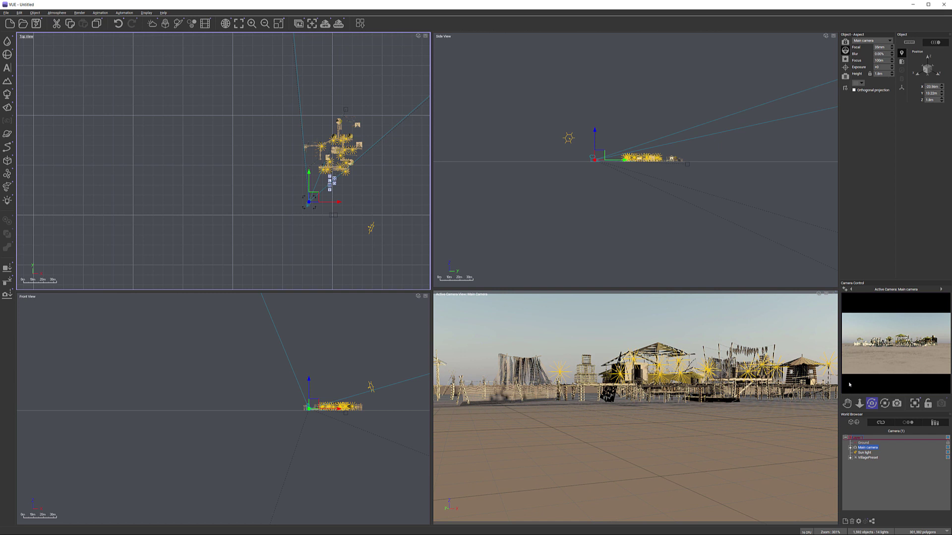
Raise the main camera to a height of about 7.4 m to look over the village
{"action": "right_click_drag", "start_coordinate": [671, 183], "coordinate": [675, 245]}
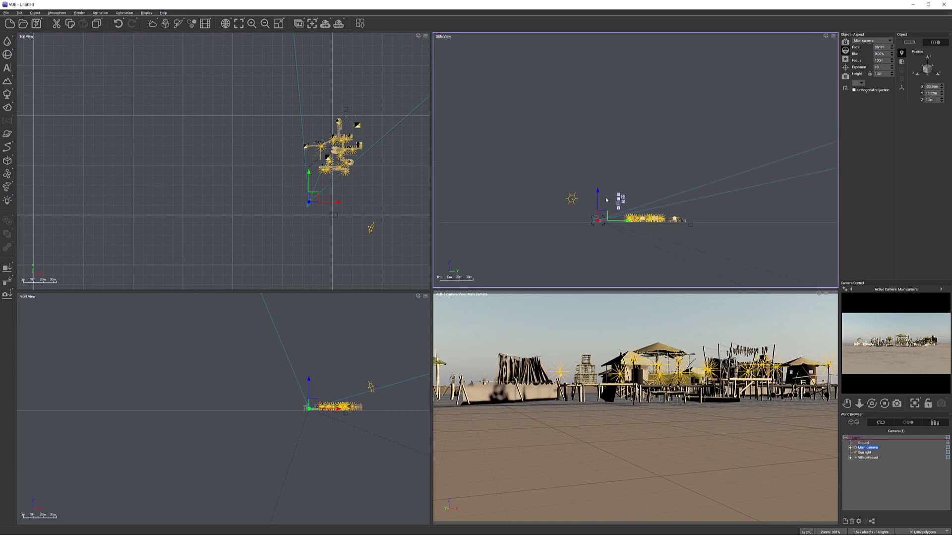
{"action": "scroll", "coordinate": [600, 206], "scroll_direction": "up", "scroll_amount": 2}
{"action": "scroll", "coordinate": [601, 206], "scroll_direction": "up", "scroll_amount": 3}
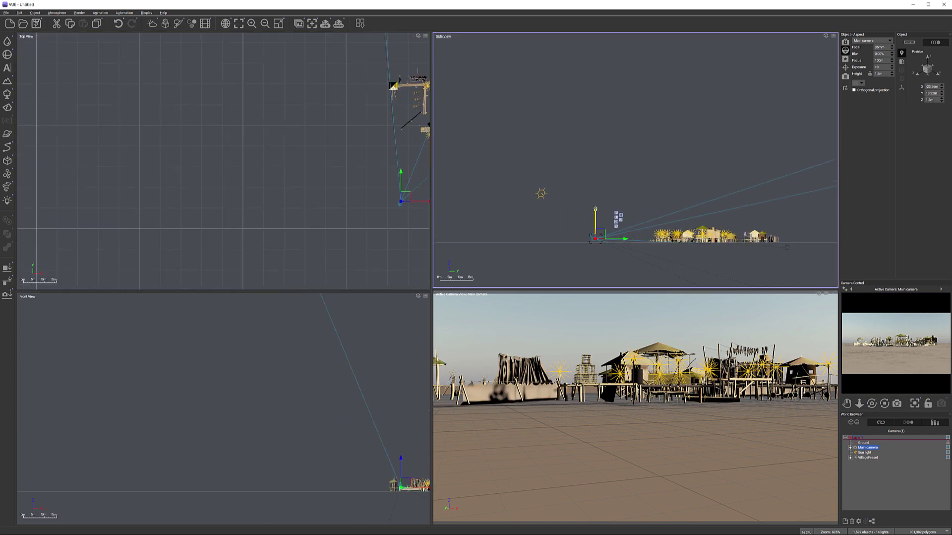
{"action": "left_click_drag", "start_coordinate": [596, 209], "coordinate": [596, 199]}
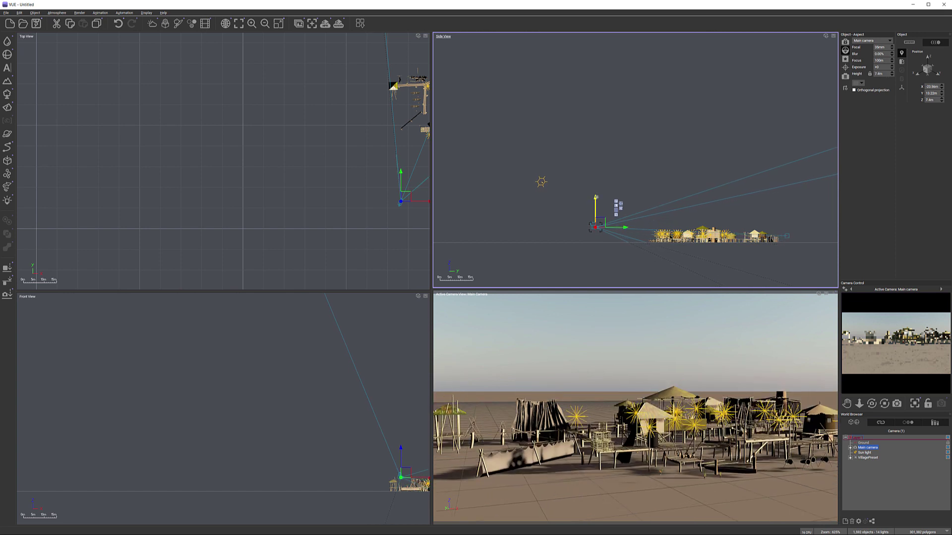
Raise the main camera to a height of about 8.4 m and rotate its view slightly up and to the right
{"action": "left_click_drag", "start_coordinate": [596, 197], "coordinate": [596, 195]}
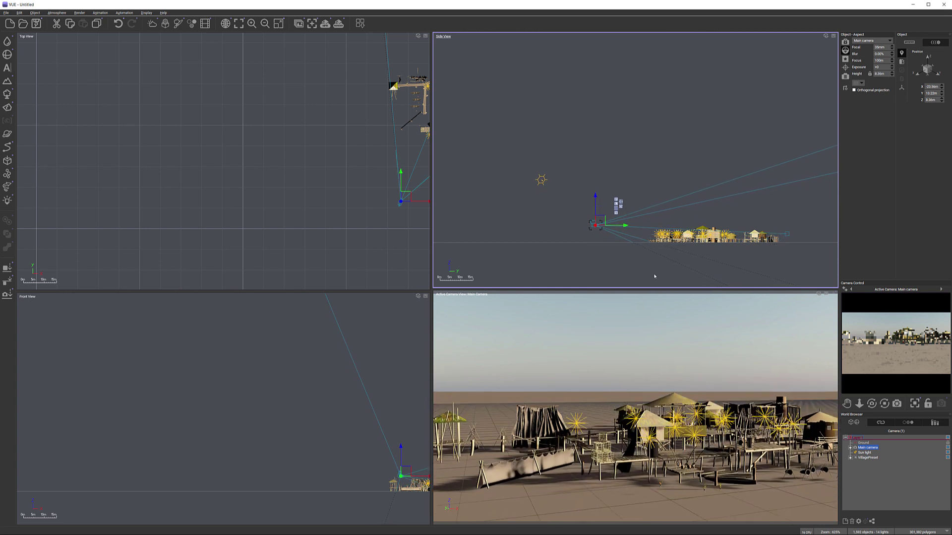
{"action": "left_click_drag", "start_coordinate": [872, 403], "coordinate": [872, 402]}
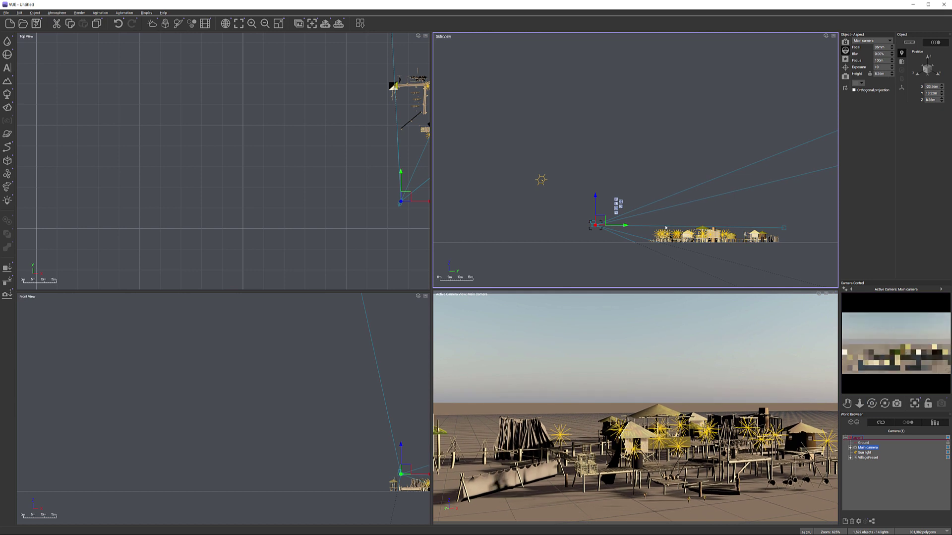
Rotate the main camera and VillagePreset together until the camera looks straight along the Y axis, and clear the selection
{"action": "right_click_drag", "start_coordinate": [321, 89], "coordinate": [189, 143]}
{"action": "scroll", "coordinate": [296, 183], "scroll_direction": "down", "scroll_amount": 3}
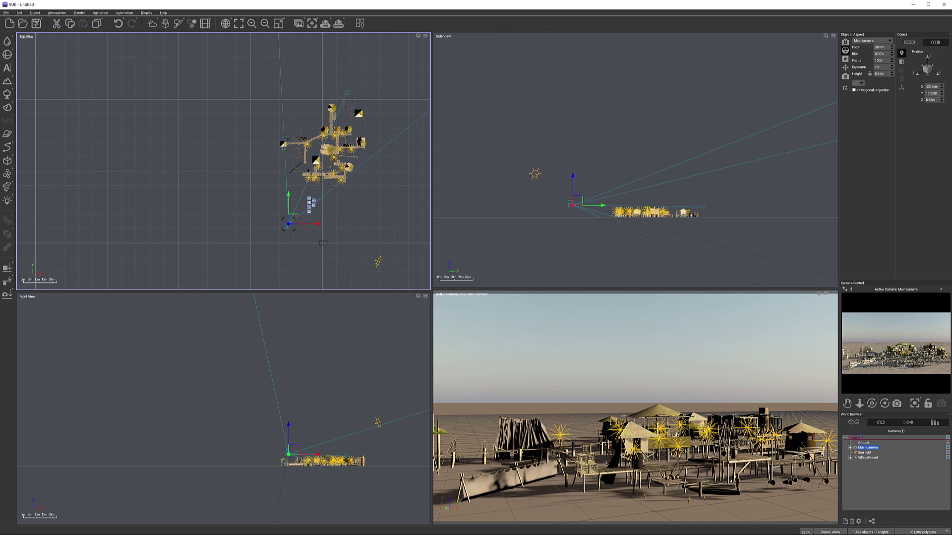
{"action": "right_click_drag", "start_coordinate": [397, 77], "coordinate": [370, 182]}
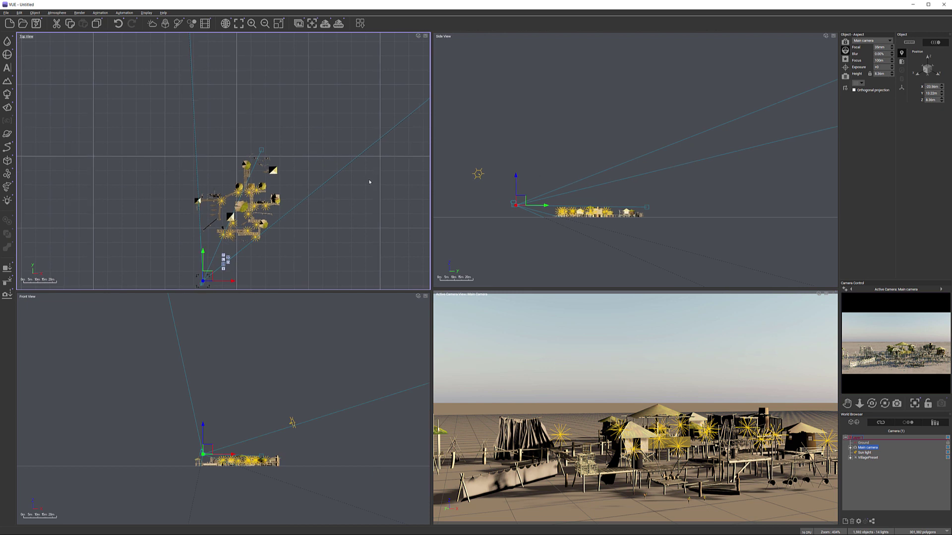
{"action": "scroll", "coordinate": [339, 176], "scroll_direction": "down", "scroll_amount": 1}
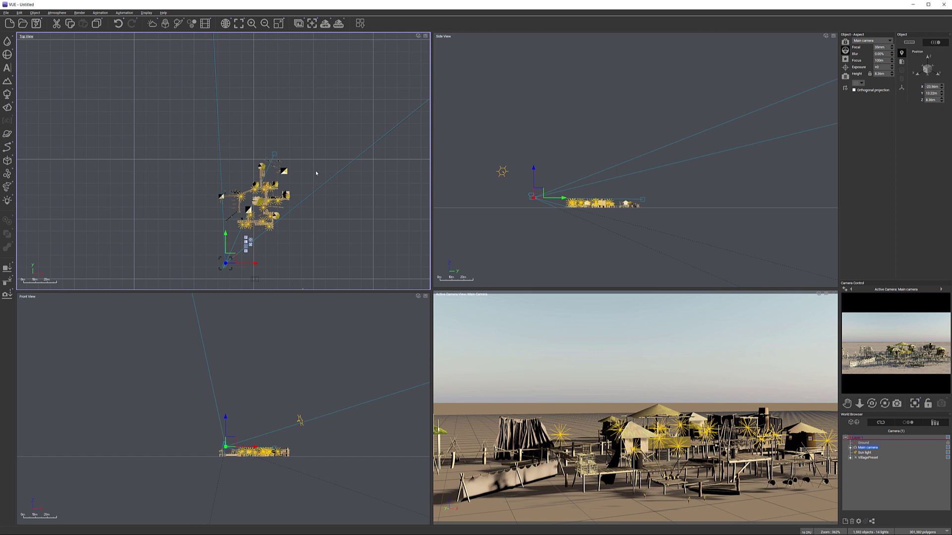
{"action": "left_click", "coordinate": [866, 457], "text": "ctrl"}
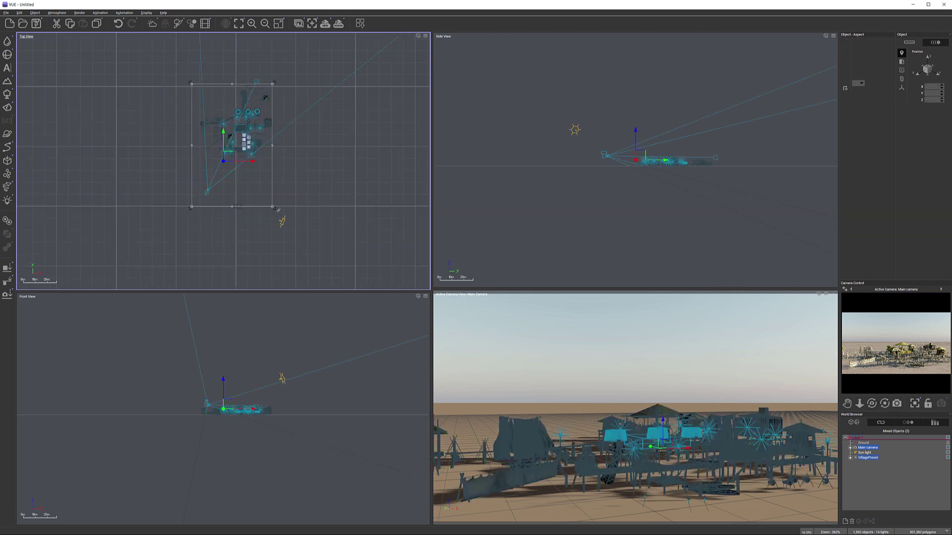
{"action": "left_click_drag", "start_coordinate": [286, 200], "coordinate": [291, 182]}
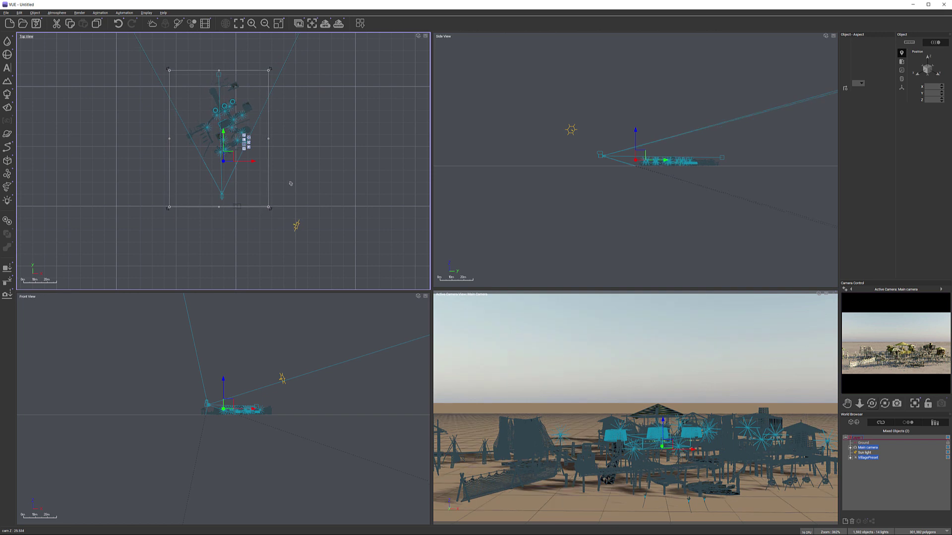
{"action": "left_click", "coordinate": [291, 182]}
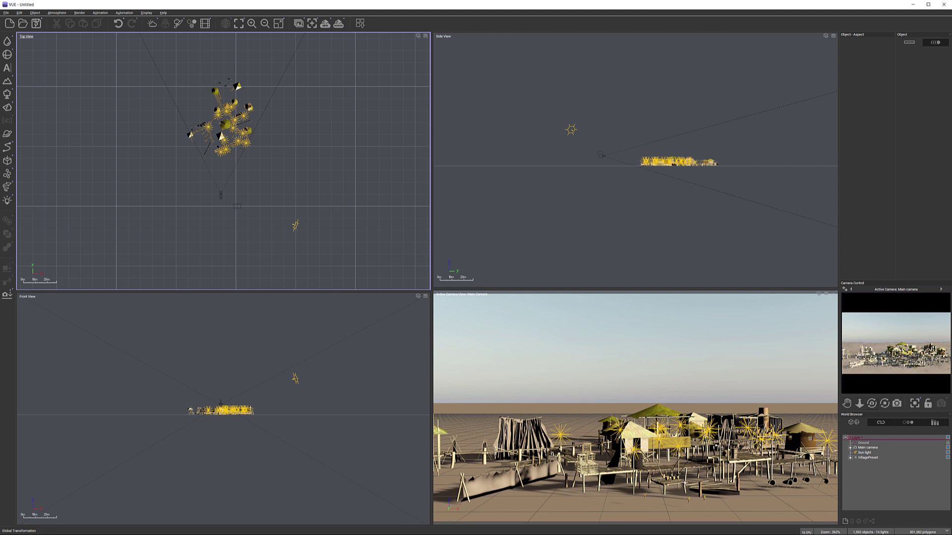
Add a terrain, scale it down proportionally to about half size, and place it behind the village in the camera's view
{"action": "right_click_drag", "start_coordinate": [352, 191], "coordinate": [396, 276]}
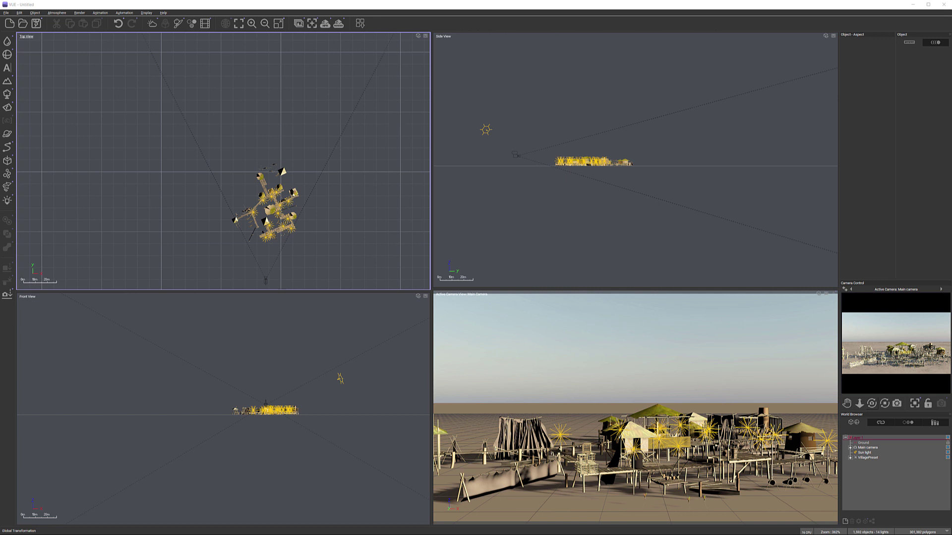
{"action": "left_click", "coordinate": [5, 81]}
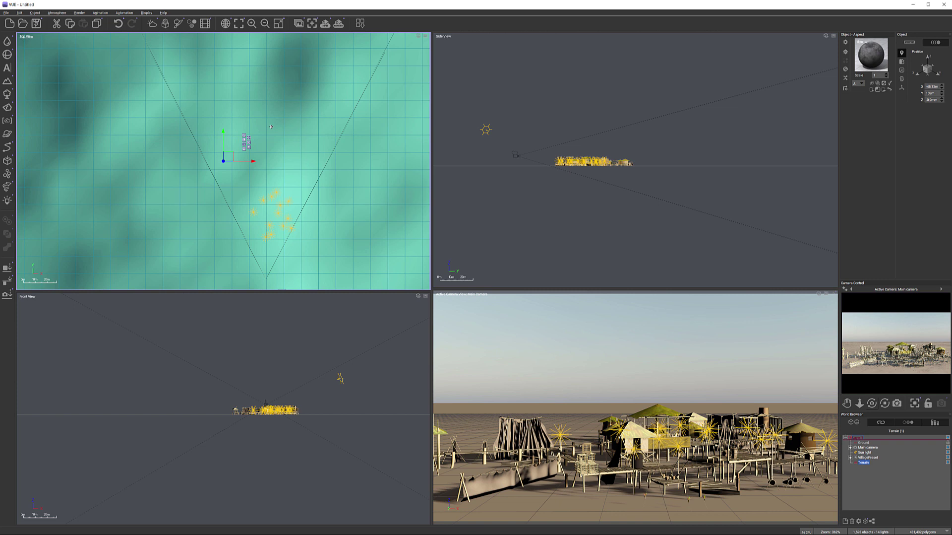
{"action": "scroll", "coordinate": [321, 165], "scroll_direction": "down", "scroll_amount": 8}
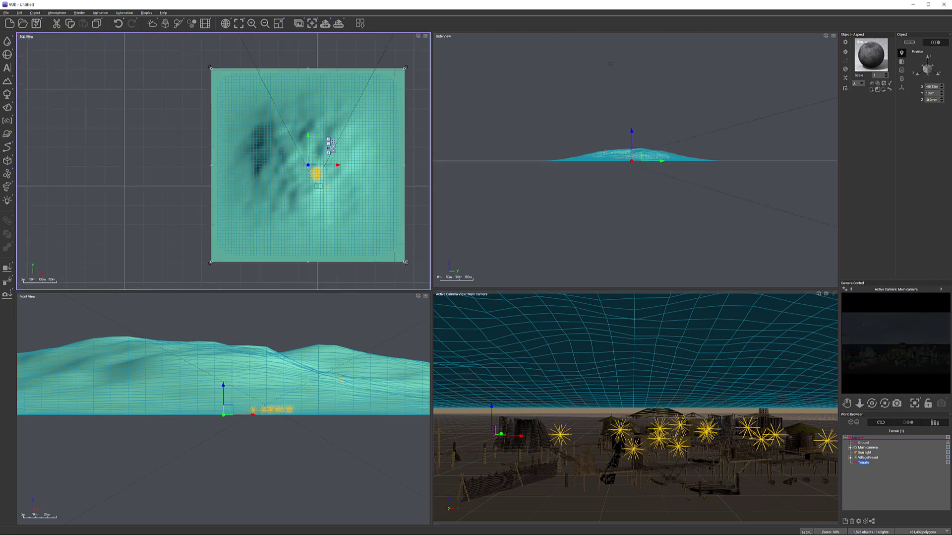
{"action": "left_click_drag", "start_coordinate": [406, 262], "coordinate": [314, 171]}
{"action": "left_click_drag", "start_coordinate": [272, 114], "coordinate": [329, 102]}
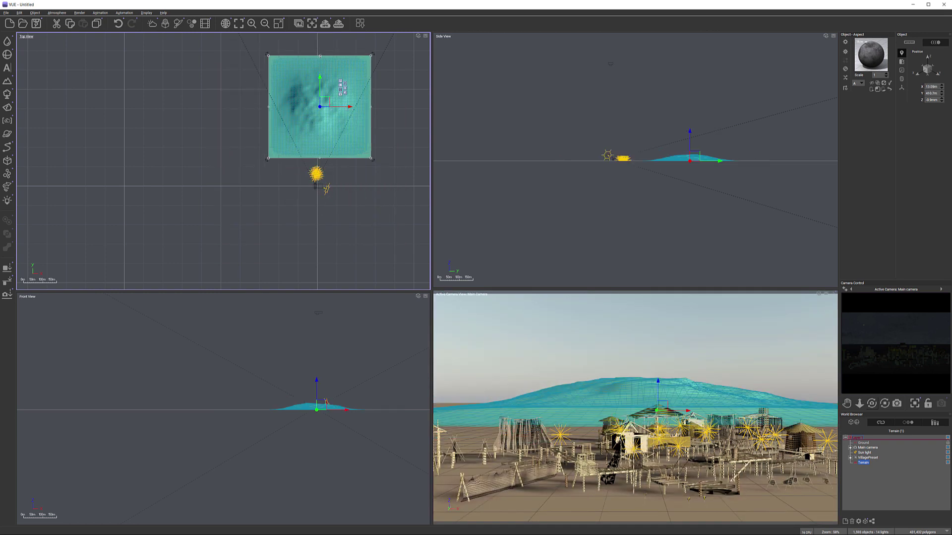
Narrow the terrain's depth along Y from its far edge and reduce its height to a low ridge behind the village
{"action": "left_click_drag", "start_coordinate": [317, 55], "coordinate": [318, 120]}
{"action": "scroll", "coordinate": [320, 147], "scroll_direction": "up", "scroll_amount": 7}
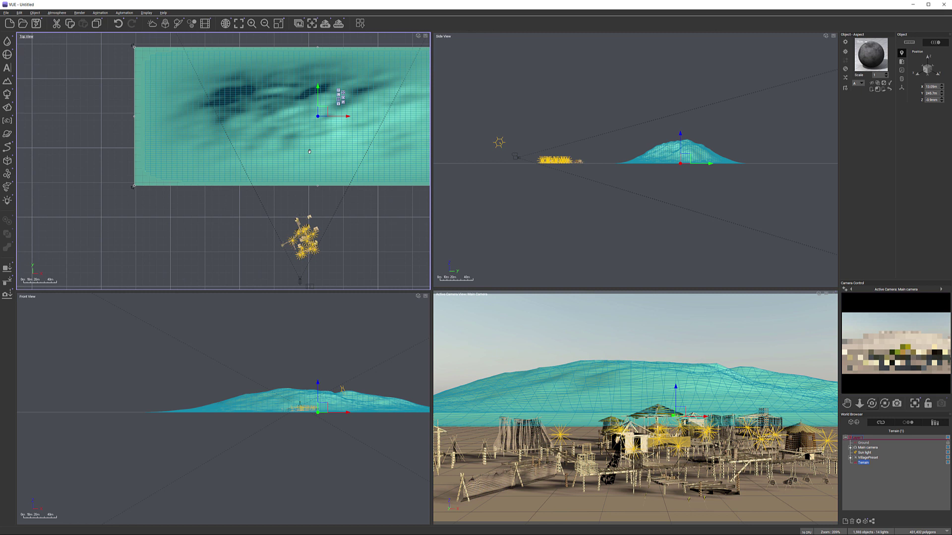
{"action": "right_click_drag", "start_coordinate": [381, 134], "coordinate": [300, 155]}
{"action": "left_click", "coordinate": [664, 151]}
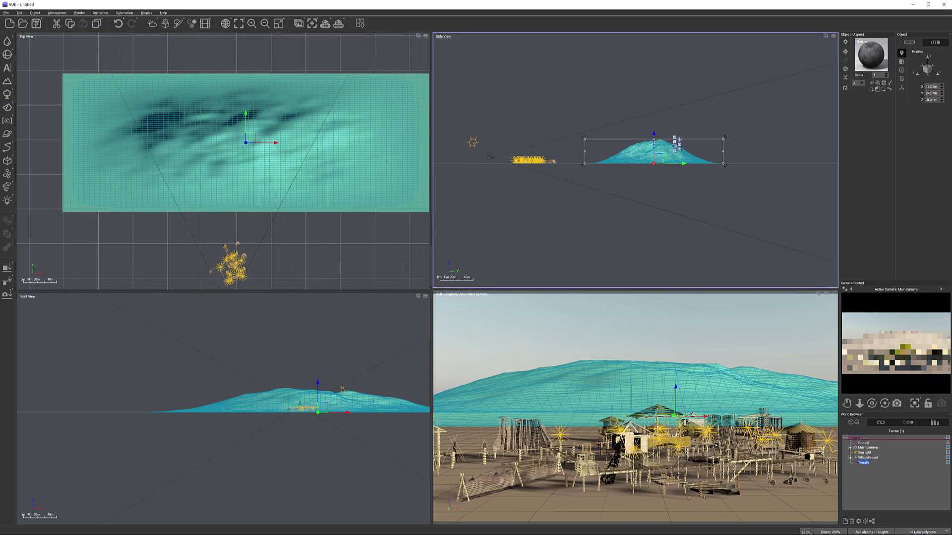
{"action": "left_click_drag", "start_coordinate": [654, 139], "coordinate": [653, 153]}
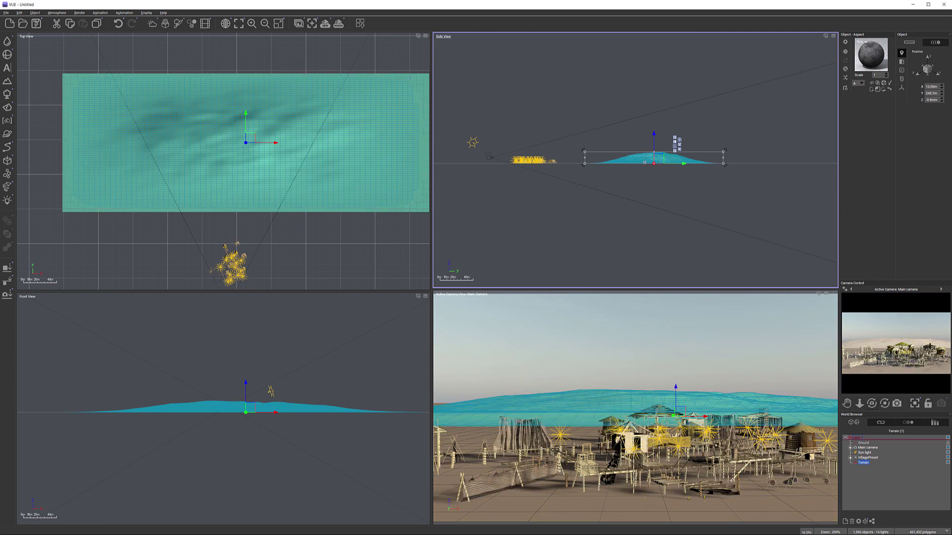
{"action": "left_click_drag", "start_coordinate": [654, 152], "coordinate": [655, 156]}
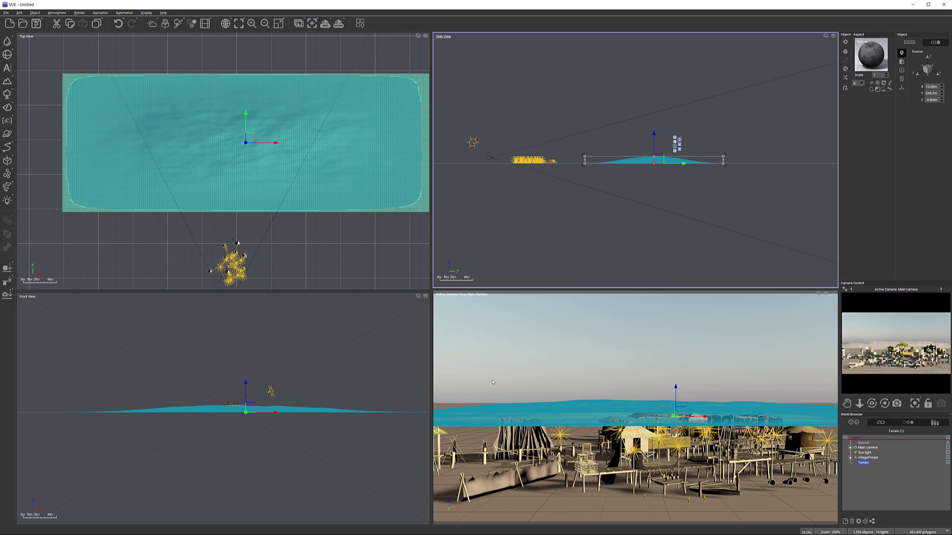
Move the terrain closer behind the village, cut its depth further, and shorten its two ends along X
{"action": "left_click_drag", "start_coordinate": [196, 140], "coordinate": [204, 158]}
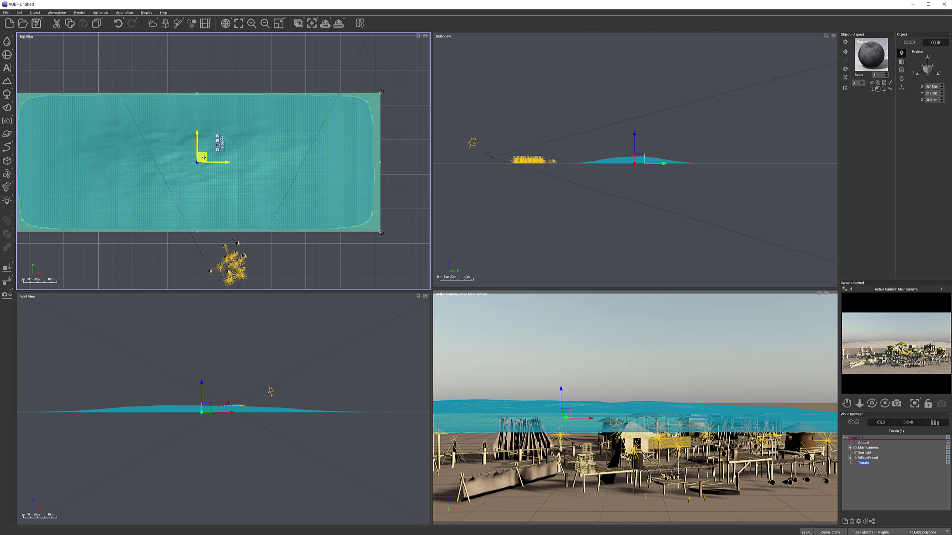
{"action": "scroll", "coordinate": [280, 134], "scroll_direction": "down", "scroll_amount": 4}
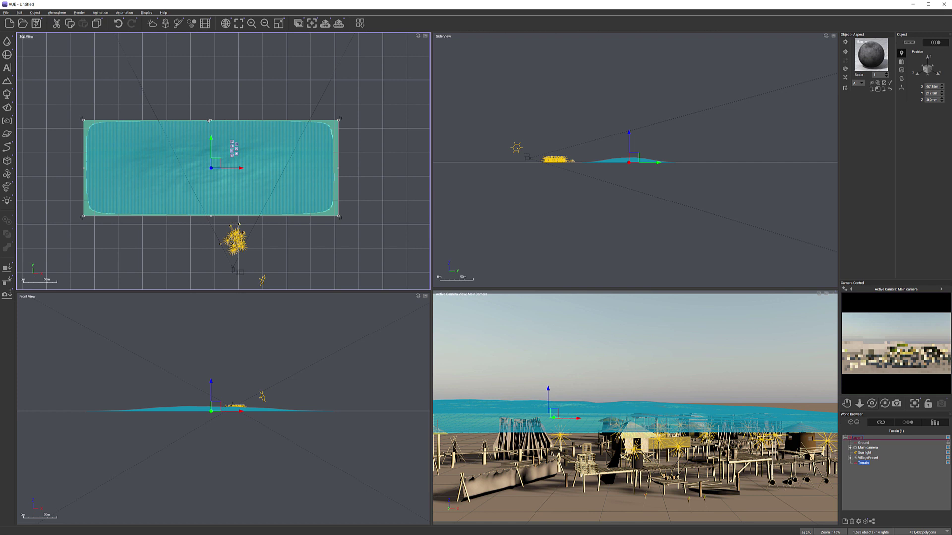
{"action": "left_click_drag", "start_coordinate": [211, 120], "coordinate": [211, 161]}
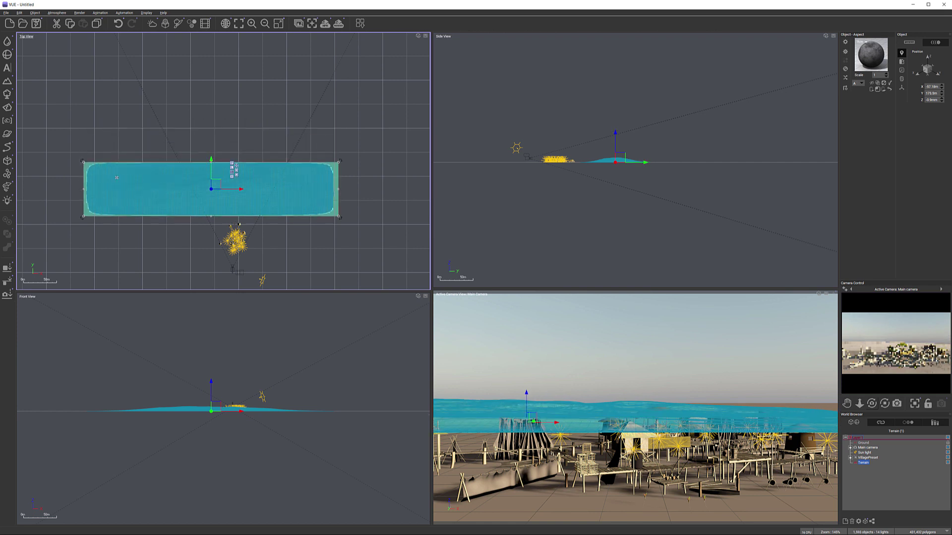
{"action": "left_click_drag", "start_coordinate": [84, 189], "coordinate": [141, 193]}
{"action": "left_click_drag", "start_coordinate": [337, 189], "coordinate": [308, 190]}
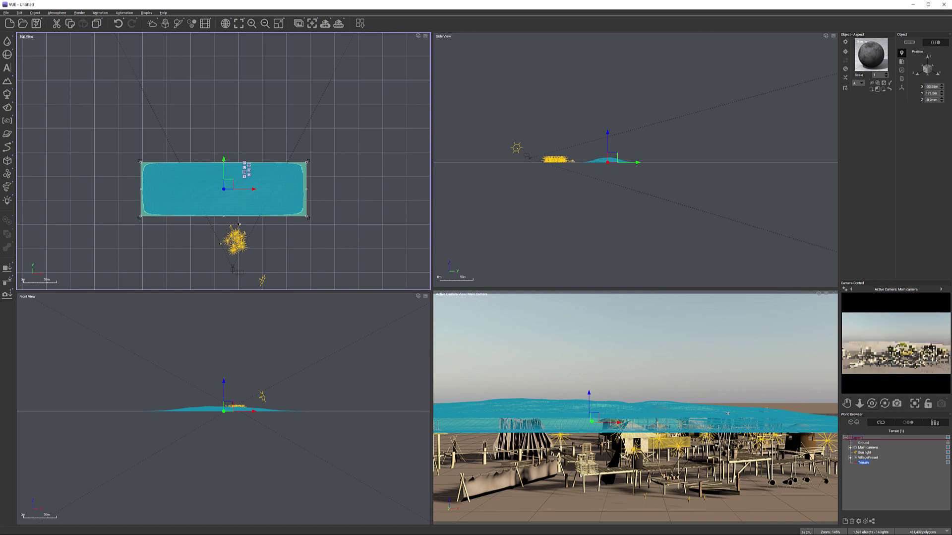
Add a second terrain, scale it down, and place it beyond the first terrain on the right side of the camera's view
{"action": "right_click_drag", "start_coordinate": [344, 179], "coordinate": [362, 208]}
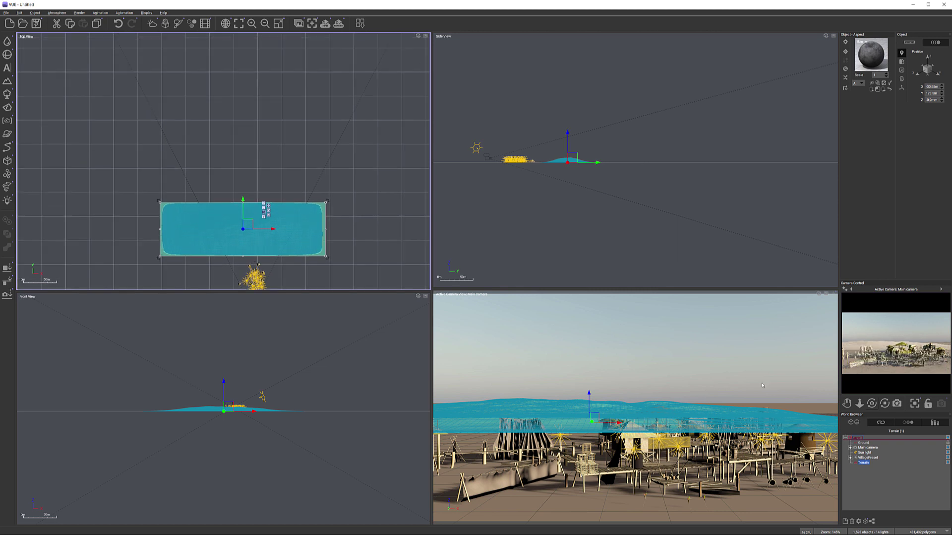
{"action": "right_click_drag", "start_coordinate": [351, 179], "coordinate": [350, 183]}
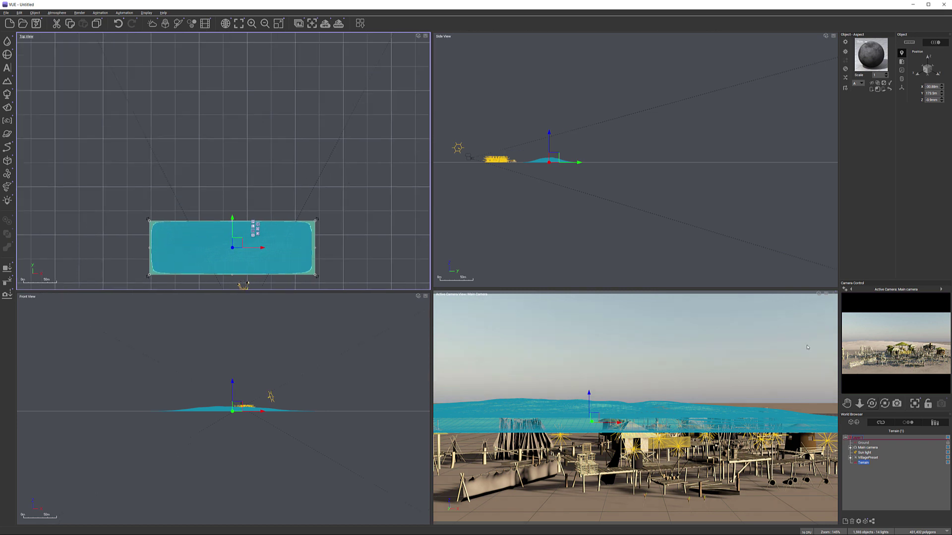
{"action": "left_click", "coordinate": [7, 82]}
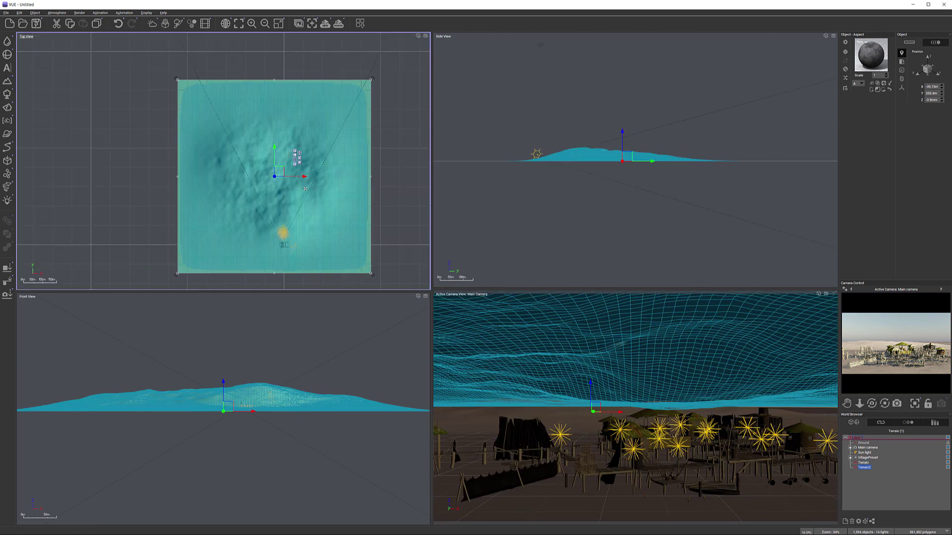
{"action": "scroll", "coordinate": [305, 188], "scroll_direction": "down", "scroll_amount": 4}
{"action": "left_click_drag", "start_coordinate": [305, 188], "coordinate": [317, 147]}
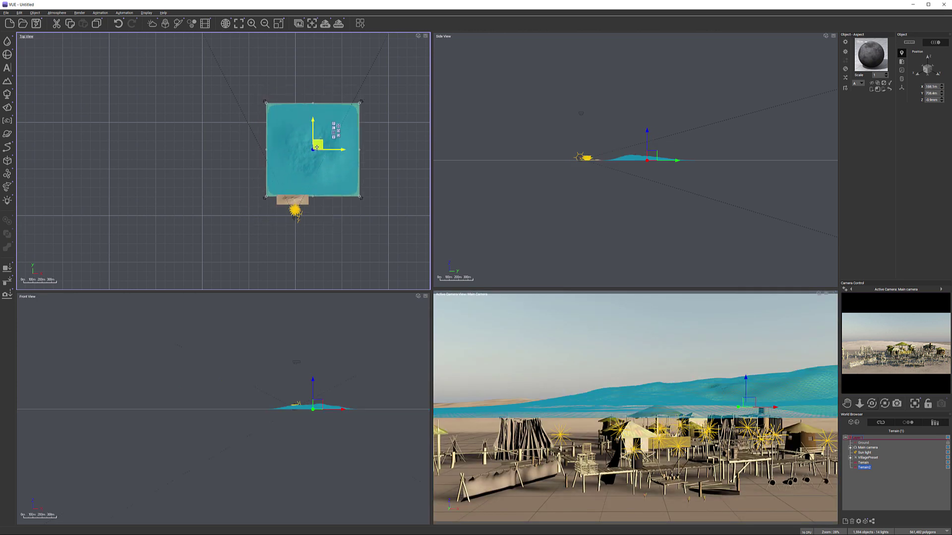
{"action": "left_click_drag", "start_coordinate": [361, 102], "coordinate": [327, 135]}
{"action": "left_click_drag", "start_coordinate": [299, 164], "coordinate": [322, 155]}
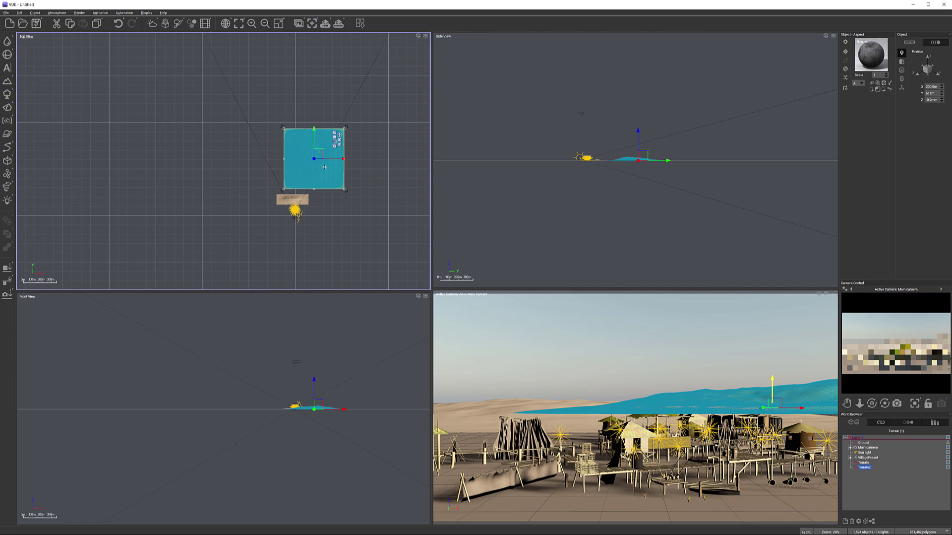
Open the second terrain for editing, regenerate its shape with the Peak preset, and turn the preview to a lower angle
{"action": "double_click", "coordinate": [315, 132]}
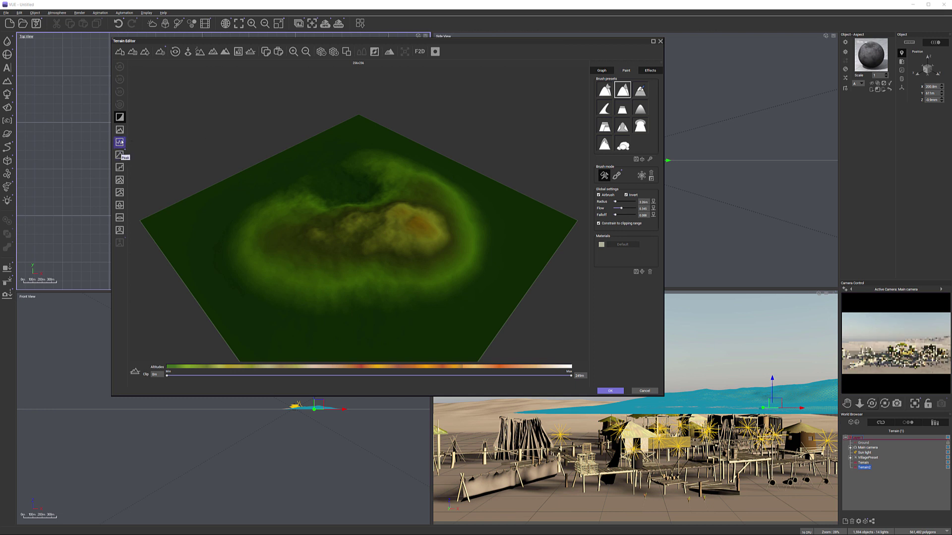
{"action": "left_click", "coordinate": [38, 243]}
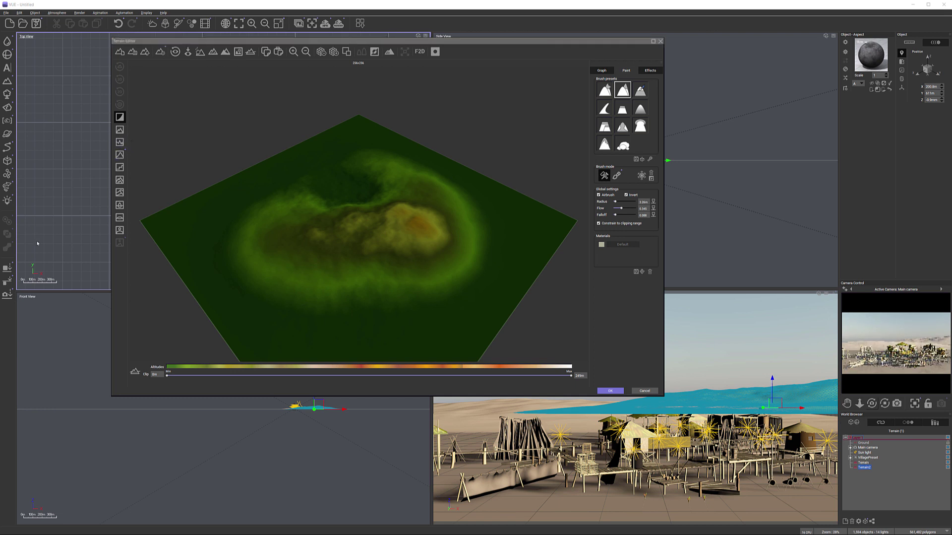
{"action": "left_click", "coordinate": [120, 141]}
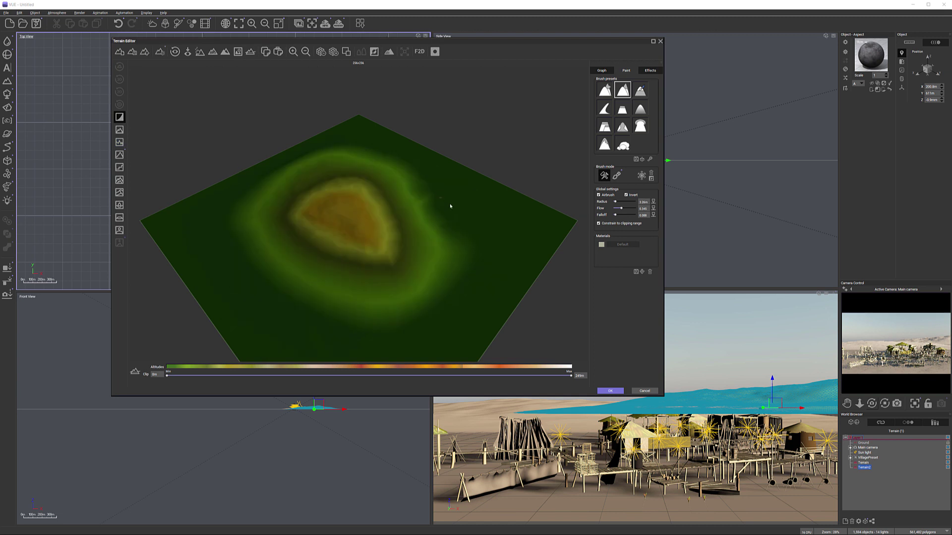
{"action": "left_click_drag", "start_coordinate": [451, 206], "coordinate": [443, 231]}
{"action": "right_click_drag", "start_coordinate": [435, 205], "coordinate": [365, 187]}
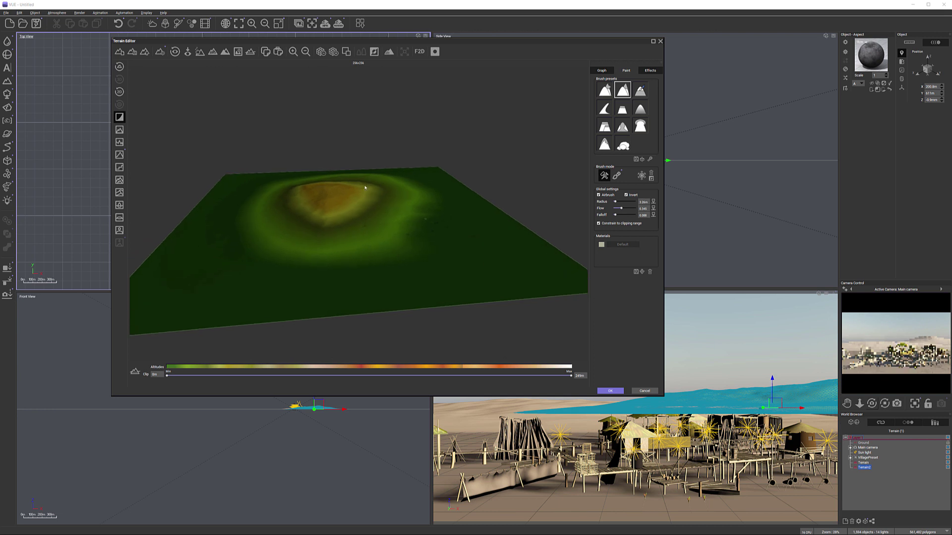
Double the terrain's resolution to 512x512, regenerate the Peak shape until it forms branching ridges, and accept the terrain
{"action": "left_click", "coordinate": [333, 51]}
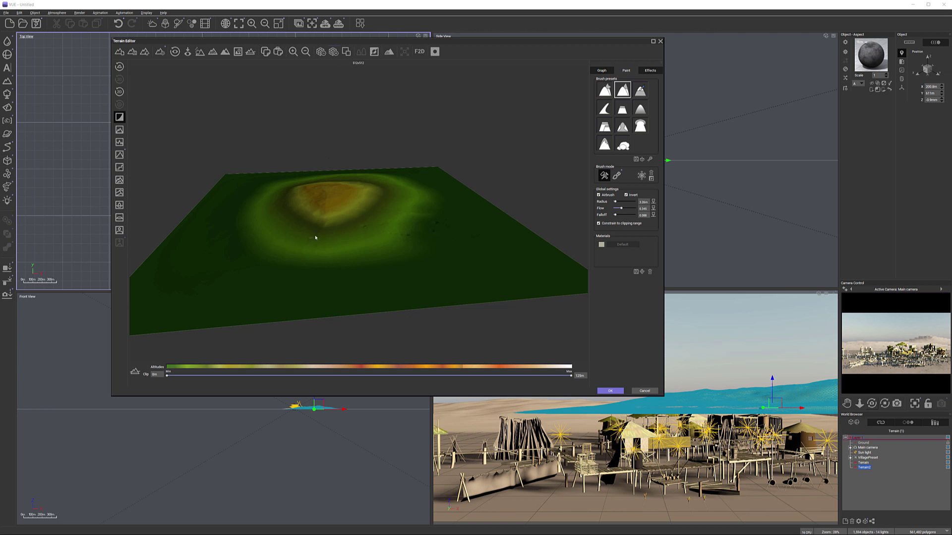
{"action": "left_click", "coordinate": [119, 142]}
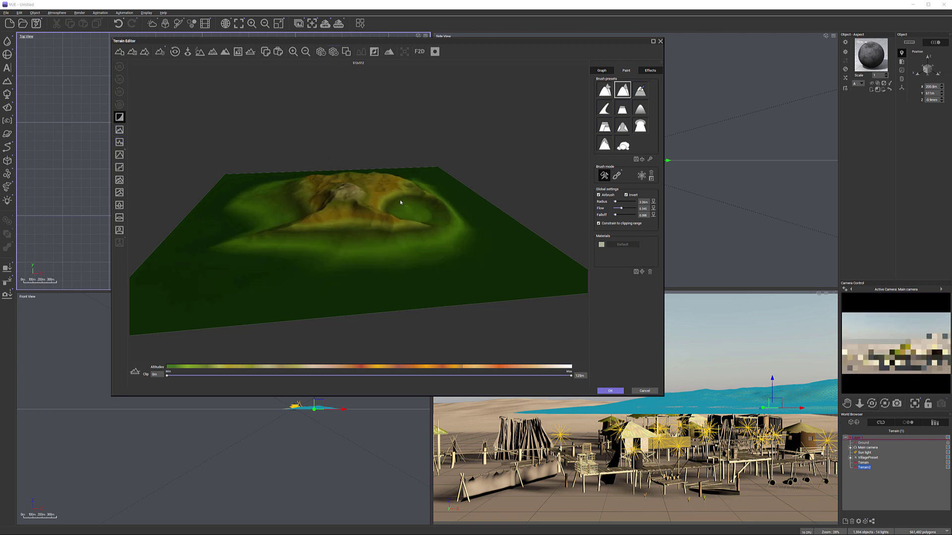
{"action": "right_click_drag", "start_coordinate": [396, 193], "coordinate": [416, 213]}
{"action": "left_click", "coordinate": [120, 143]}
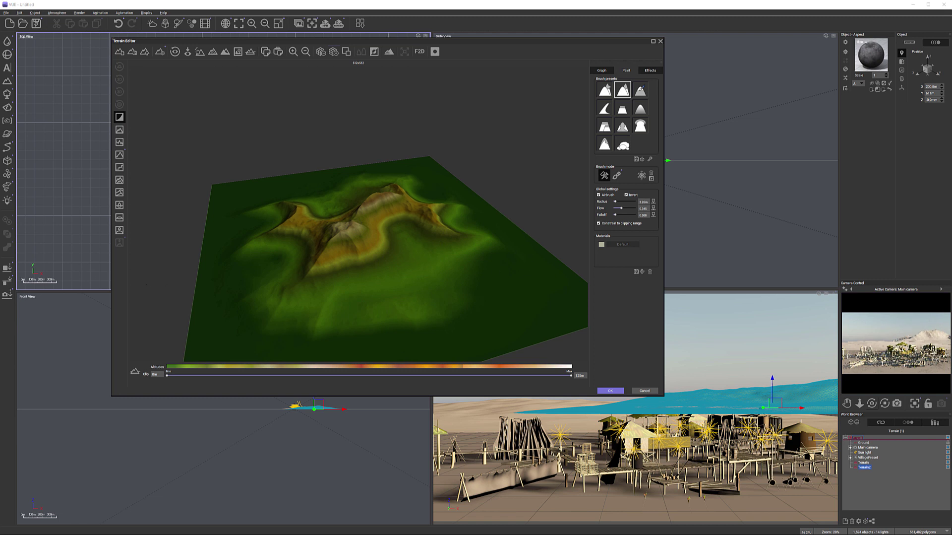
{"action": "left_click", "coordinate": [23, 336]}
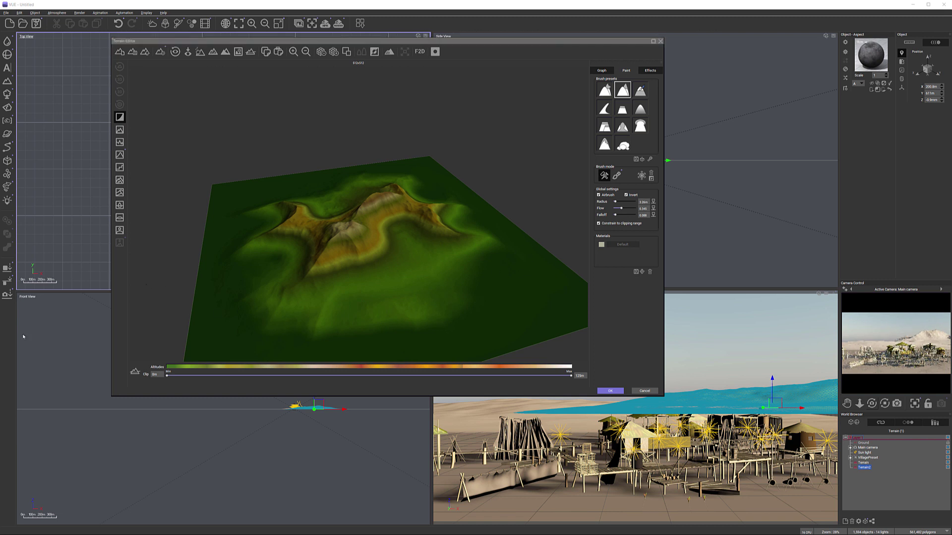
{"action": "left_click", "coordinate": [610, 390]}
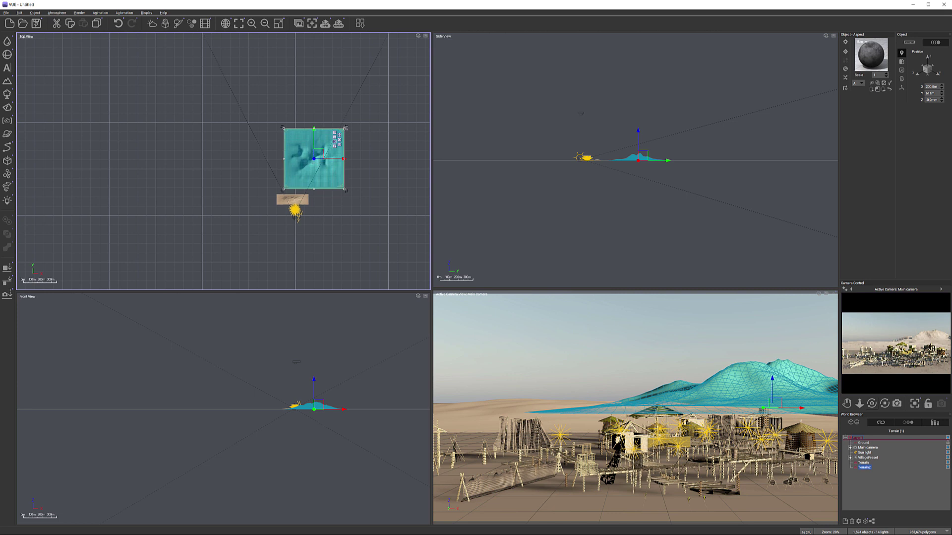
Rotate the second terrain slightly about its vertical axis
{"action": "mouse_move", "coordinate": [346, 128]}
{"action": "left_mouse_down"}
{"action": "mouse_move", "coordinate": [358, 121]}
{"action": "mouse_move", "coordinate": [348, 124]}
{"action": "left_mouse_up"}
{"action": "left_click_drag", "start_coordinate": [347, 125], "coordinate": [348, 125]}
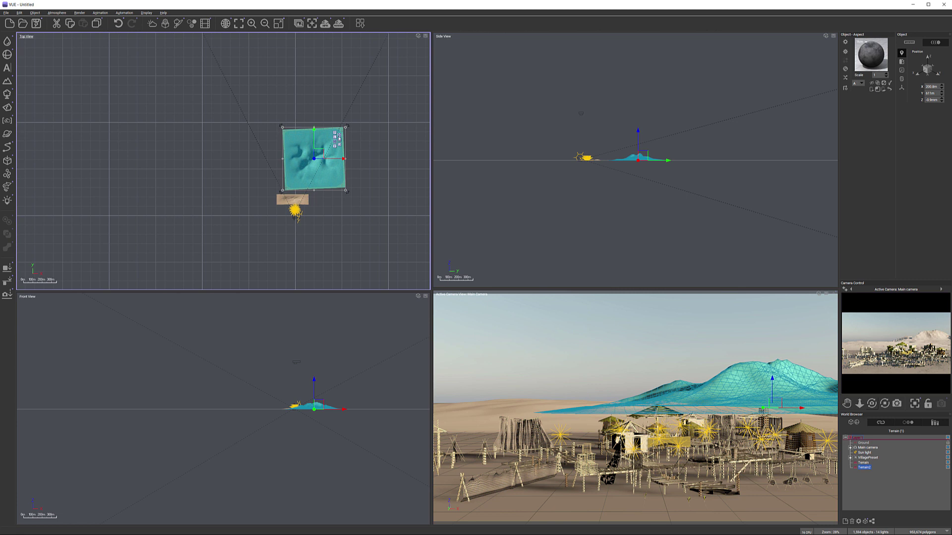
Undo the second terrain's rotation, then enlarge it by about a third and shift it slightly within the camera's background
{"action": "key", "text": "ctrl+z"}
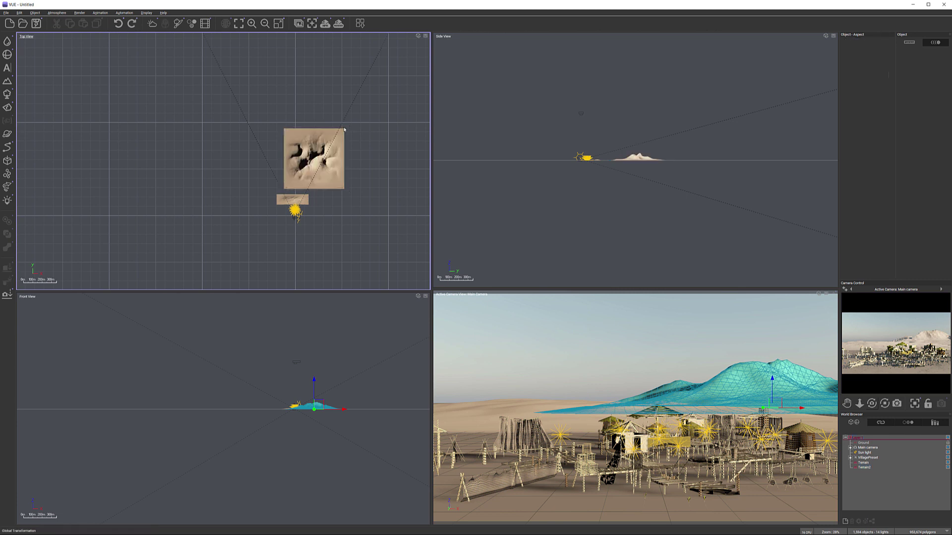
{"action": "left_click", "coordinate": [340, 135]}
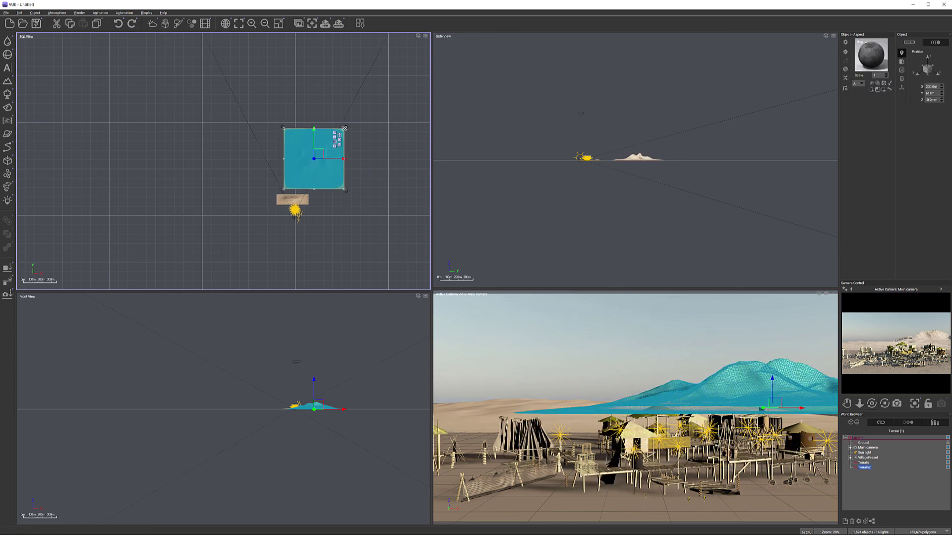
{"action": "left_click_drag", "start_coordinate": [346, 128], "coordinate": [365, 107]}
{"action": "left_click_drag", "start_coordinate": [330, 142], "coordinate": [327, 148]}
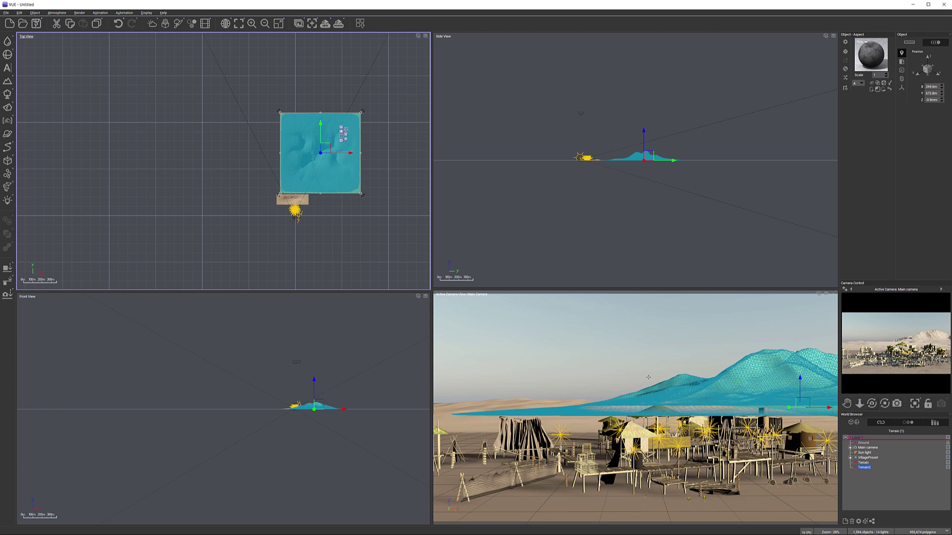
Make the first terrain behind the village slightly taller in the side view
{"action": "left_click", "coordinate": [865, 462]}
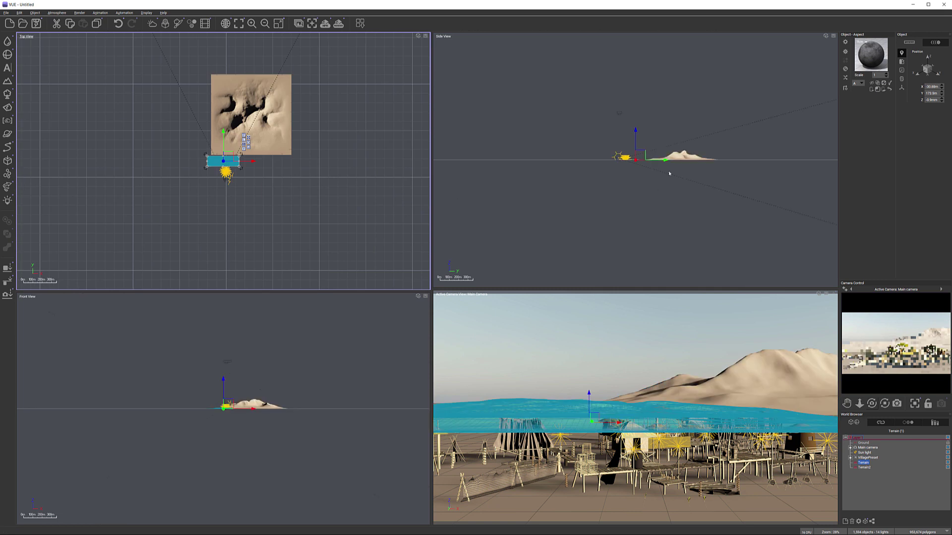
{"action": "scroll", "coordinate": [640, 159], "scroll_direction": "up", "scroll_amount": 8}
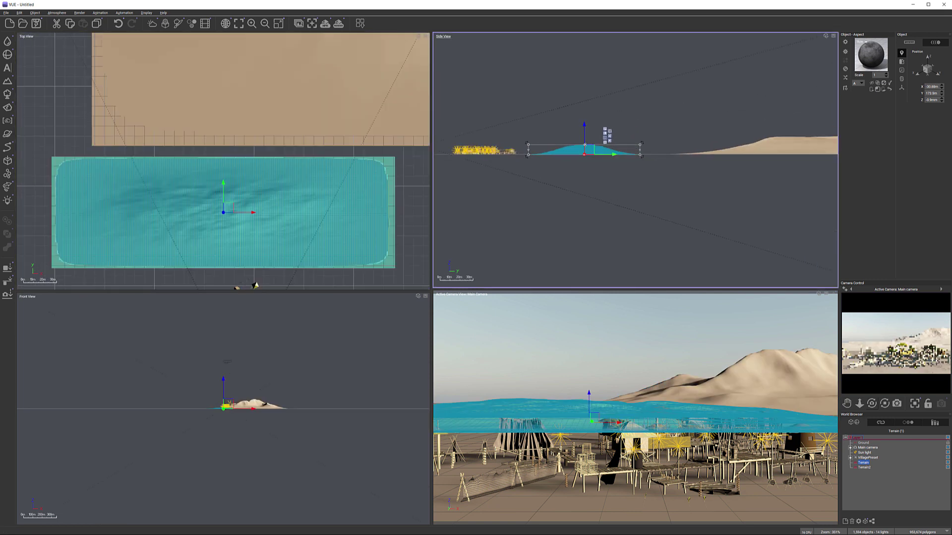
{"action": "left_click_drag", "start_coordinate": [585, 144], "coordinate": [586, 142]}
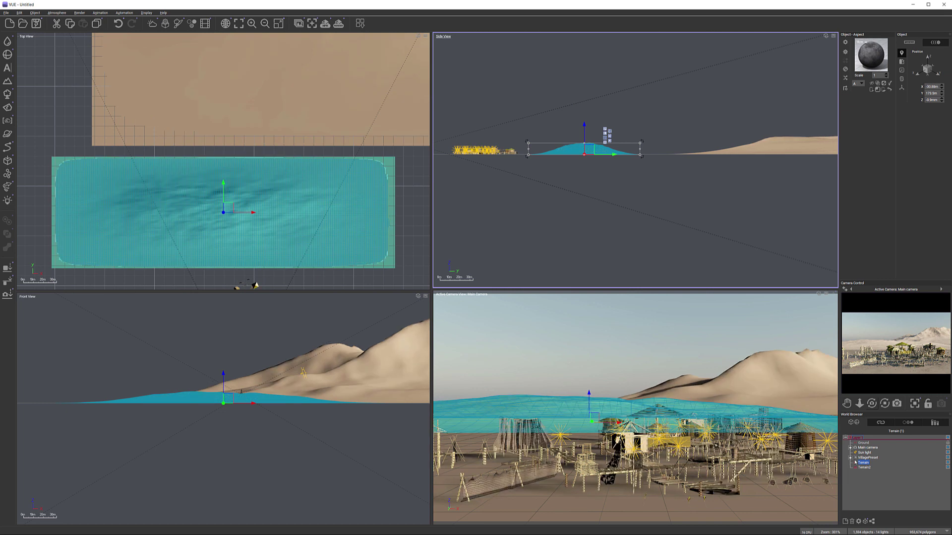
Hide the village group and inspect the first terrain and the sun light without it
{"action": "left_click", "coordinate": [948, 457]}
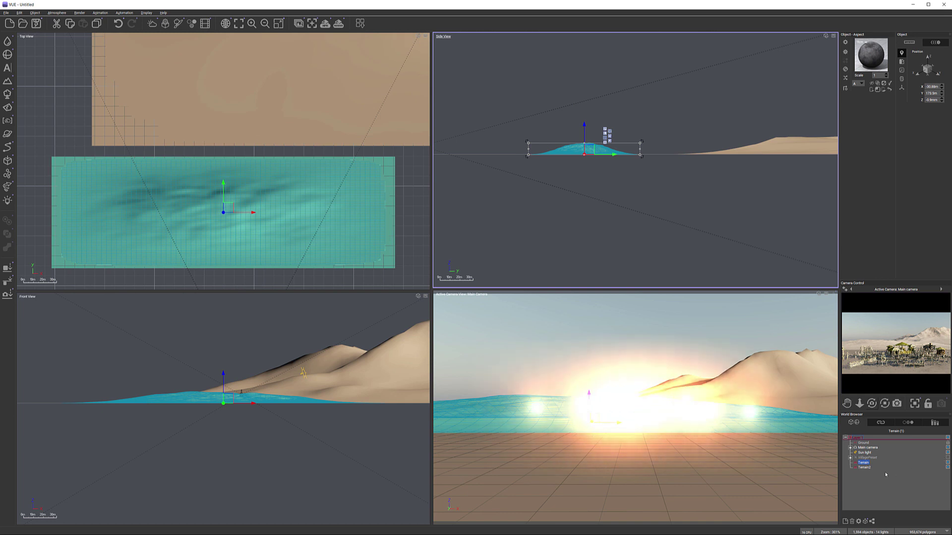
{"action": "left_click", "coordinate": [948, 461]}
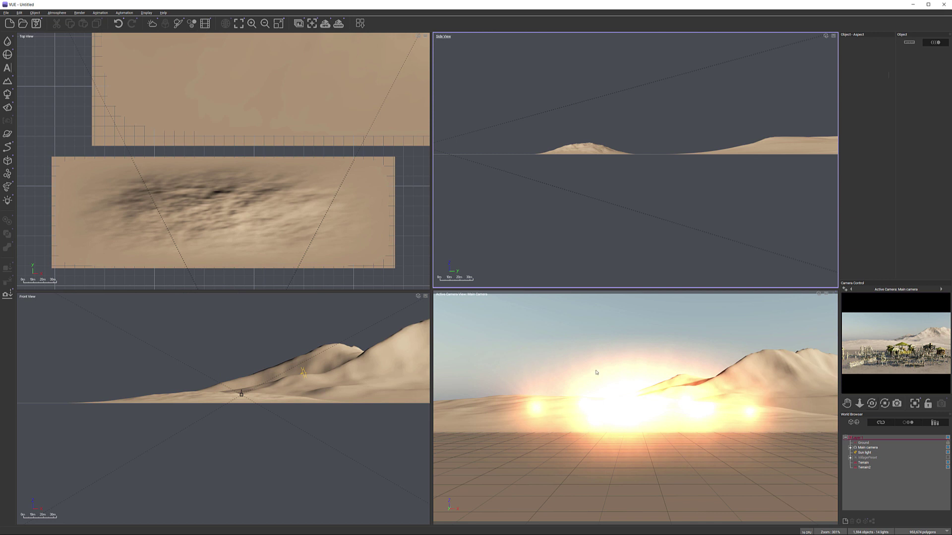
{"action": "left_click", "coordinate": [850, 458]}
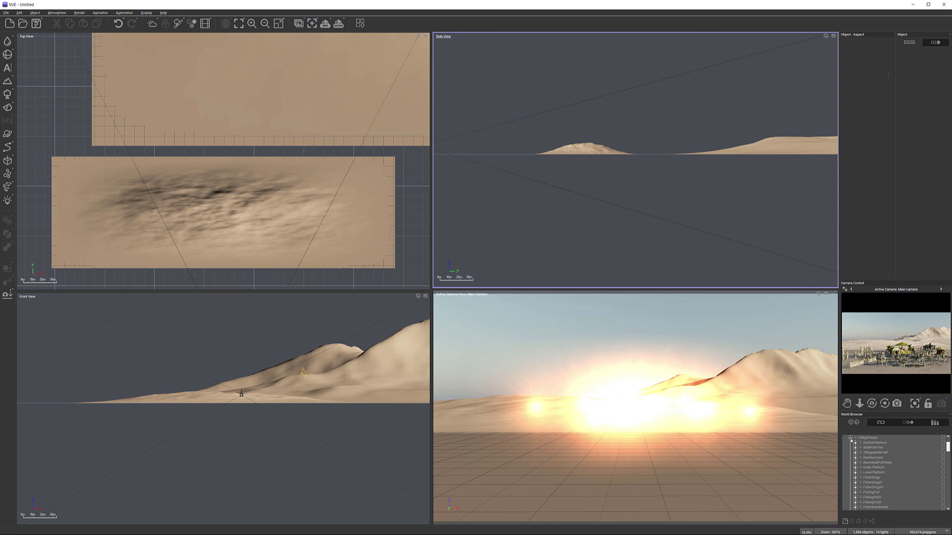
{"action": "left_click", "coordinate": [851, 438]}
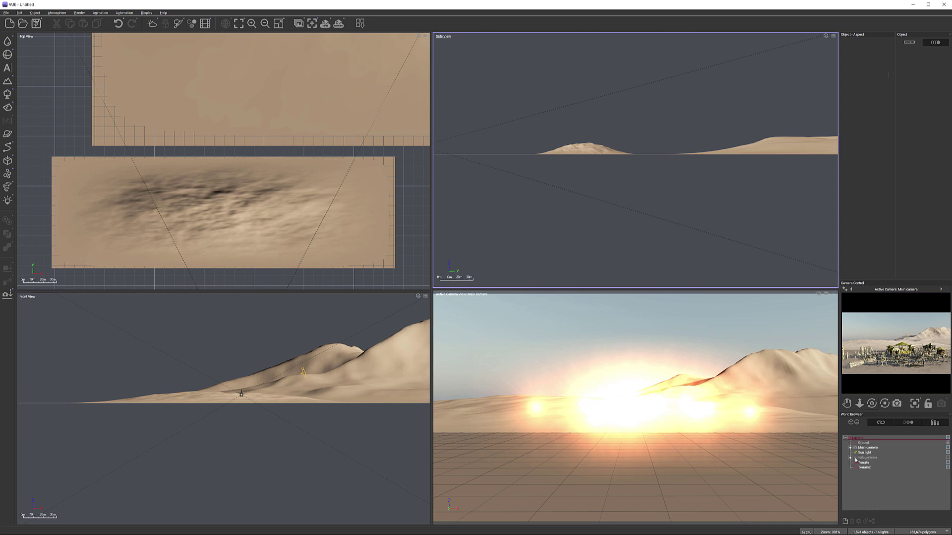
{"action": "left_click", "coordinate": [856, 457]}
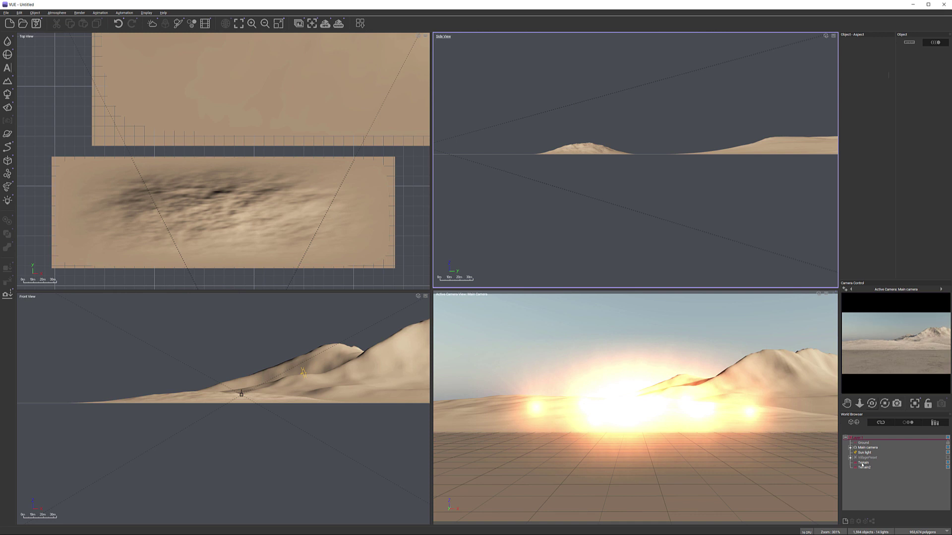
{"action": "left_click", "coordinate": [863, 462]}
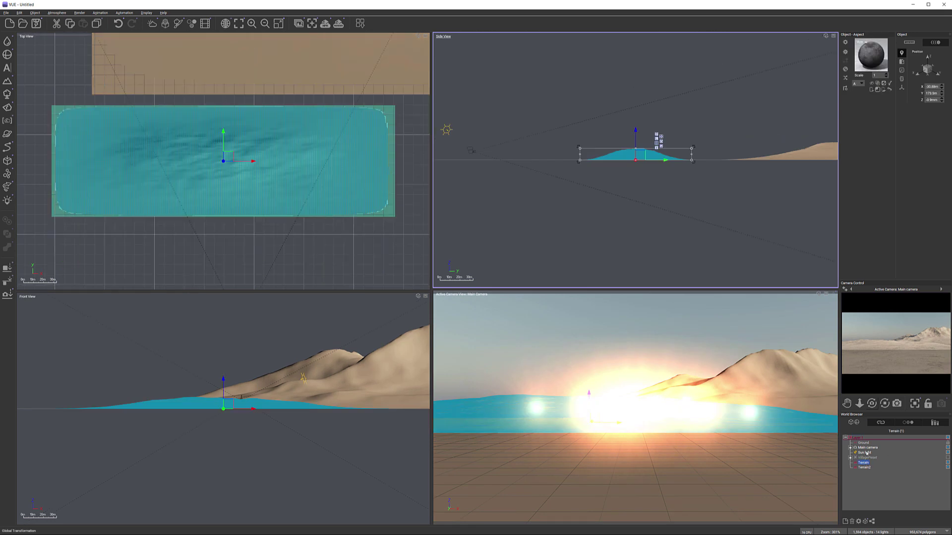
{"action": "left_click", "coordinate": [865, 452]}
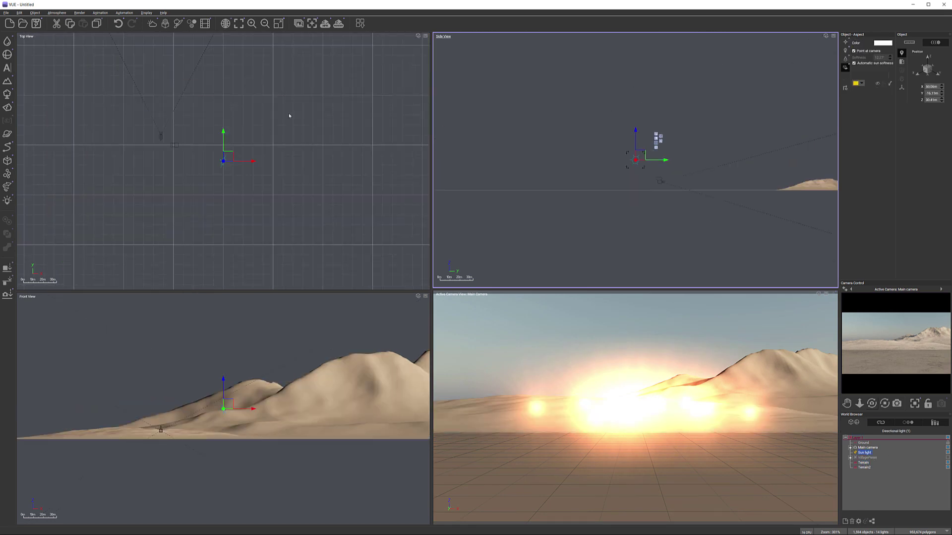
{"action": "right_click_drag", "start_coordinate": [255, 114], "coordinate": [311, 211]}
{"action": "right_click_drag", "start_coordinate": [312, 143], "coordinate": [312, 226]}
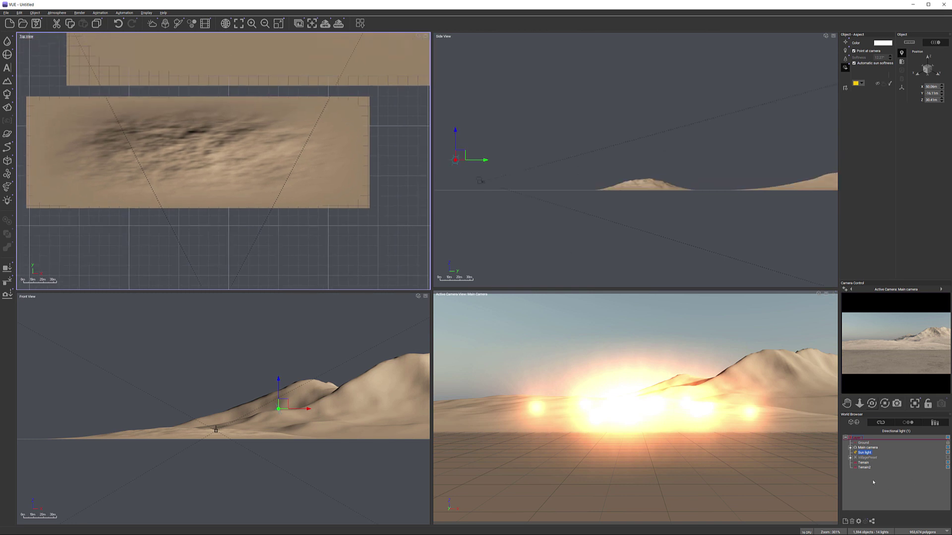
Look through the objects inside the hidden village group and make the village visible again
{"action": "left_click", "coordinate": [851, 457]}
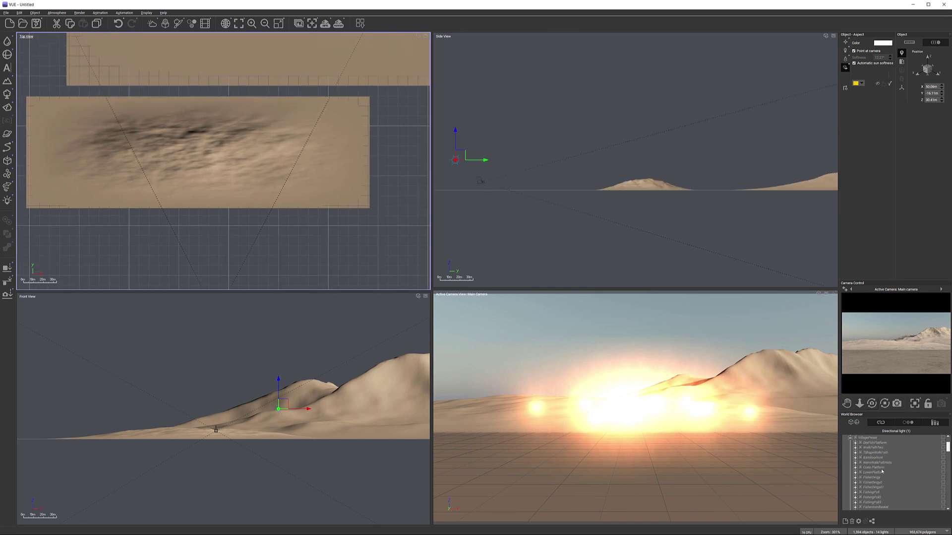
{"action": "scroll", "coordinate": [900, 481], "scroll_direction": "down", "scroll_amount": 10}
{"action": "scroll", "coordinate": [907, 482], "scroll_direction": "down", "scroll_amount": 5}
{"action": "scroll", "coordinate": [902, 487], "scroll_direction": "down", "scroll_amount": 1}
{"action": "left_click", "coordinate": [866, 468]}
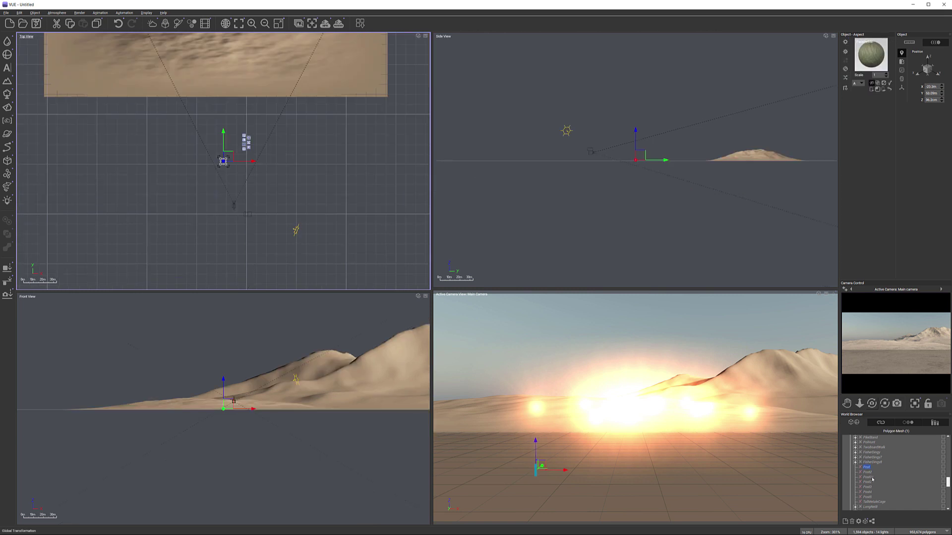
{"action": "scroll", "coordinate": [872, 479], "scroll_direction": "down", "scroll_amount": 10}
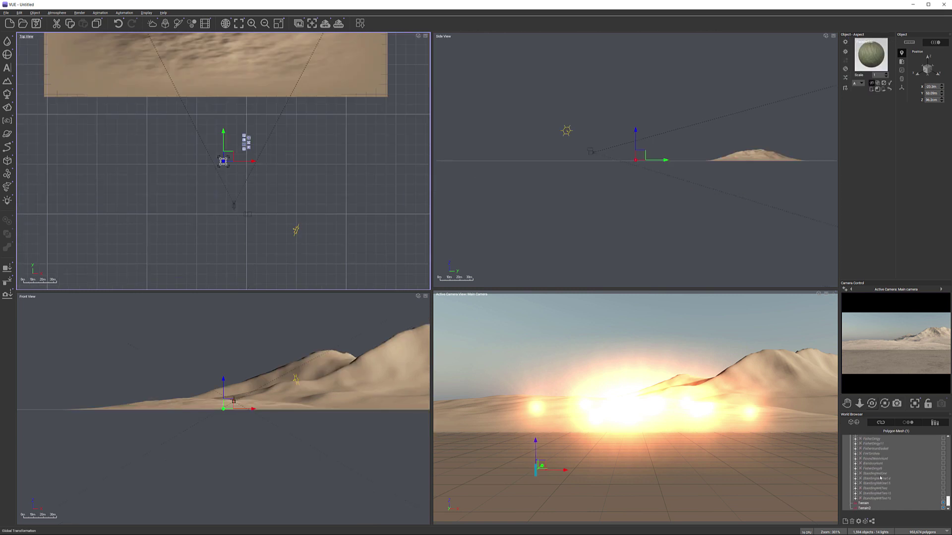
{"action": "scroll", "coordinate": [875, 501], "scroll_direction": "up", "scroll_amount": 2}
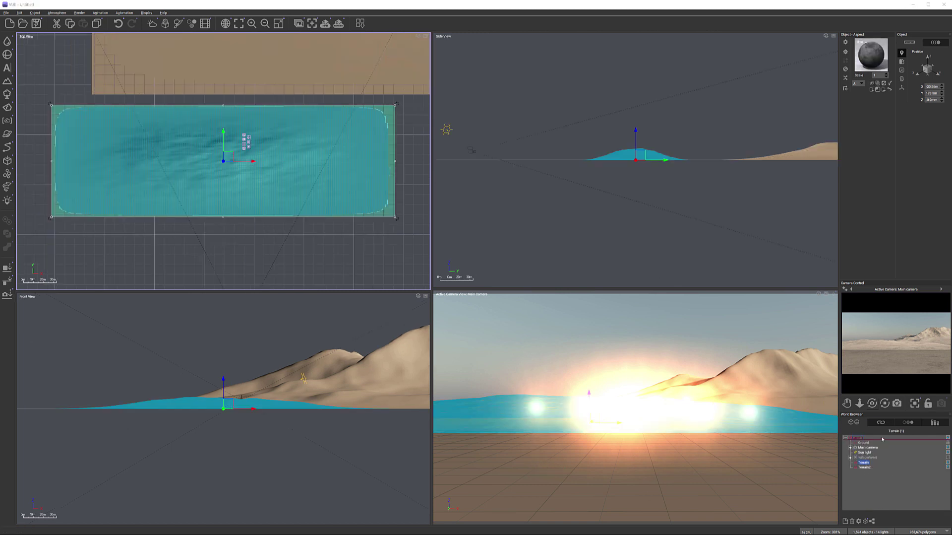
{"action": "left_click", "coordinate": [948, 457]}
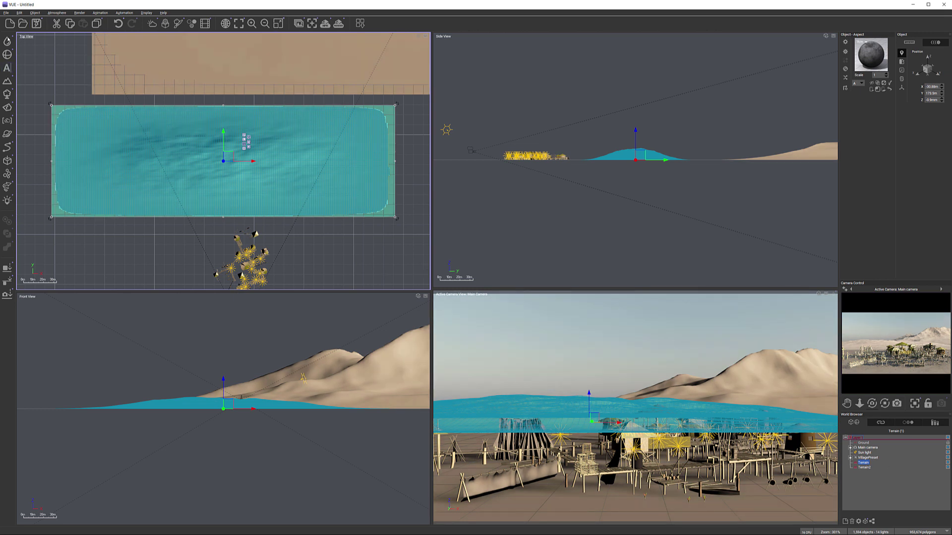
Add an infinite water plane and move its origin from beside the camera to beneath the village in the side view
{"action": "left_click", "coordinate": [7, 41]}
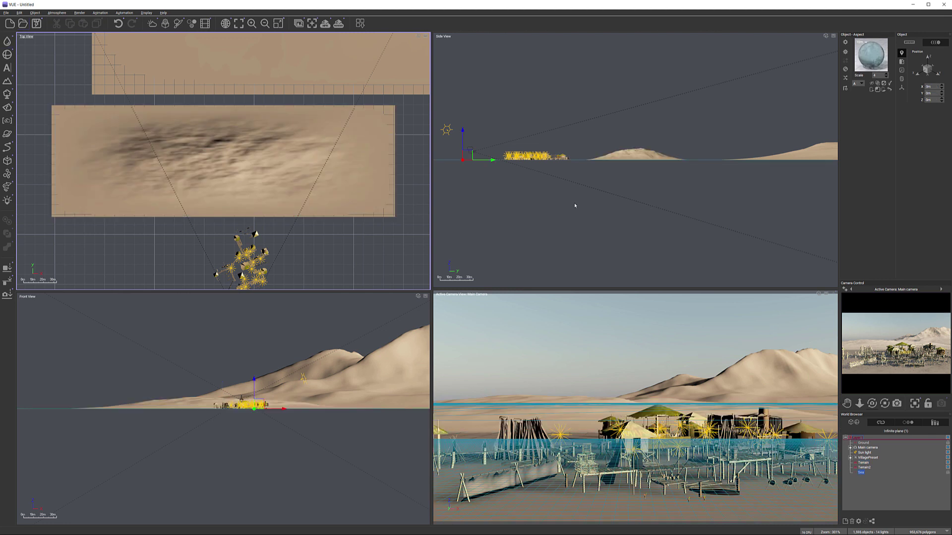
{"action": "scroll", "coordinate": [531, 181], "scroll_direction": "up", "scroll_amount": 5}
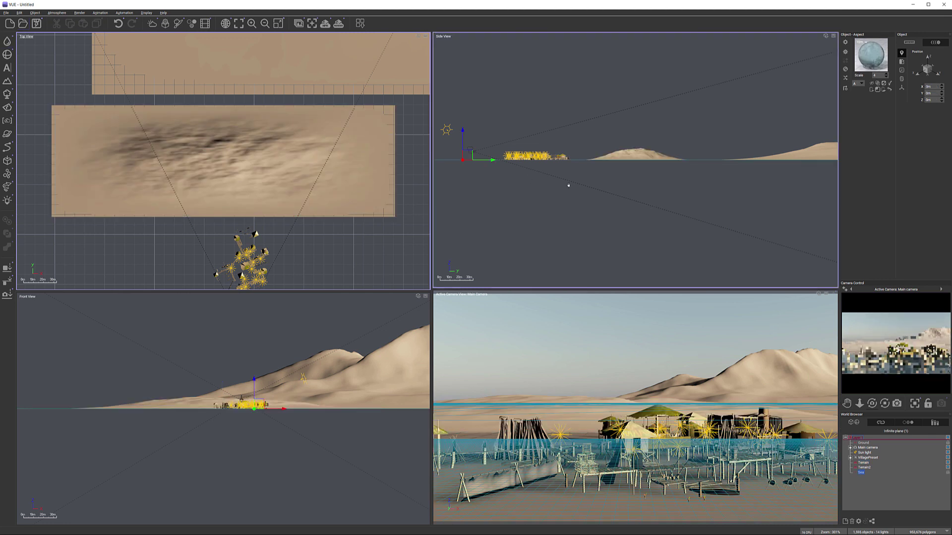
{"action": "scroll", "coordinate": [583, 170], "scroll_direction": "up", "scroll_amount": 4}
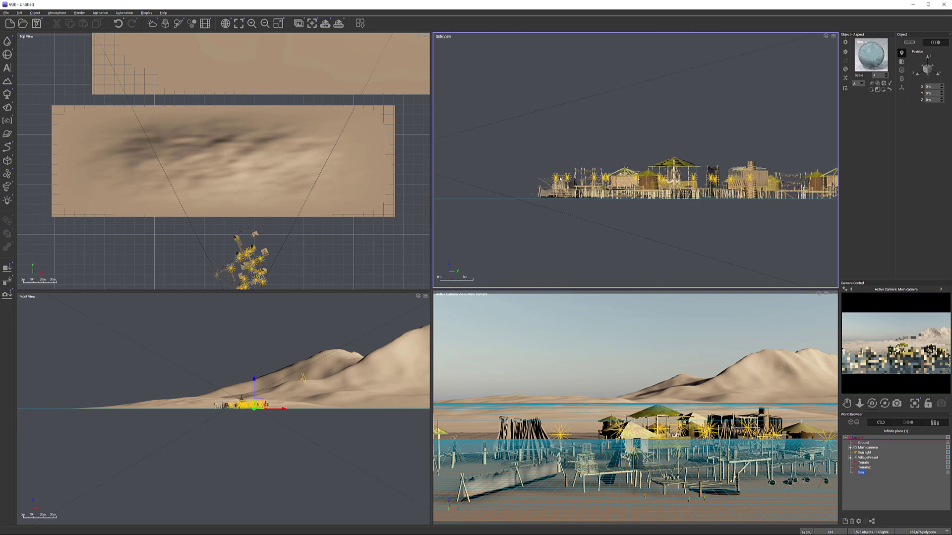
{"action": "scroll", "coordinate": [521, 178], "scroll_direction": "down", "scroll_amount": 3}
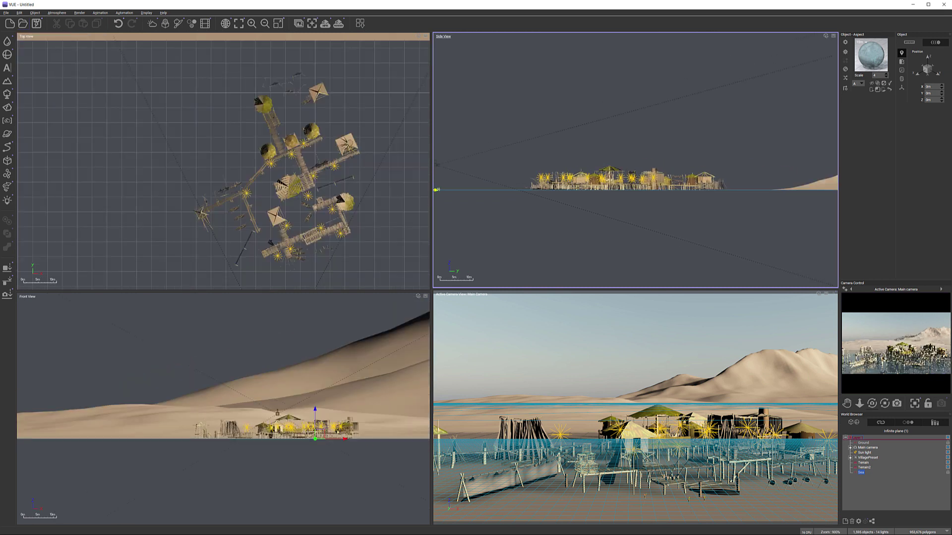
{"action": "left_click_drag", "start_coordinate": [437, 190], "coordinate": [617, 190]}
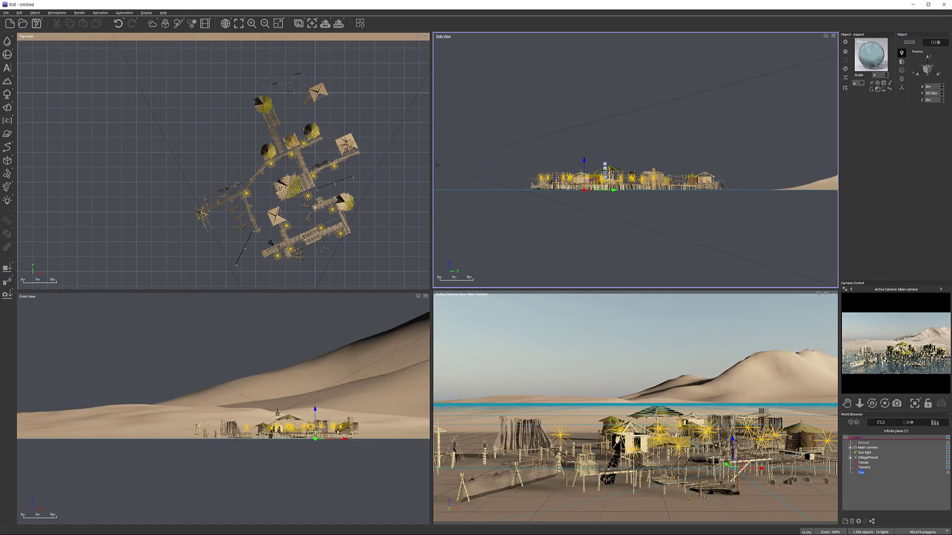
Raise the water plane above the ground so it covers the lower part of the village's stilts
{"action": "scroll", "coordinate": [617, 190], "scroll_direction": "up", "scroll_amount": 6}
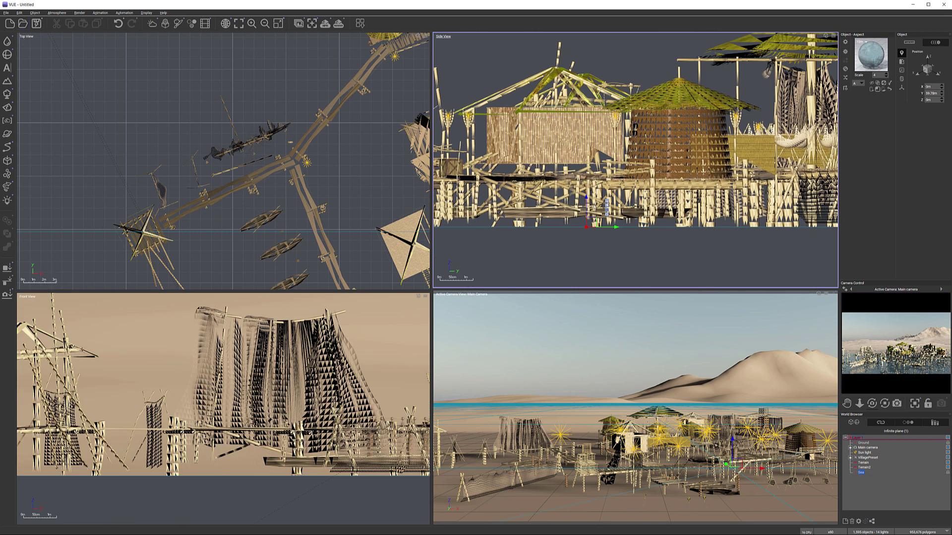
{"action": "left_click", "coordinate": [584, 197]}
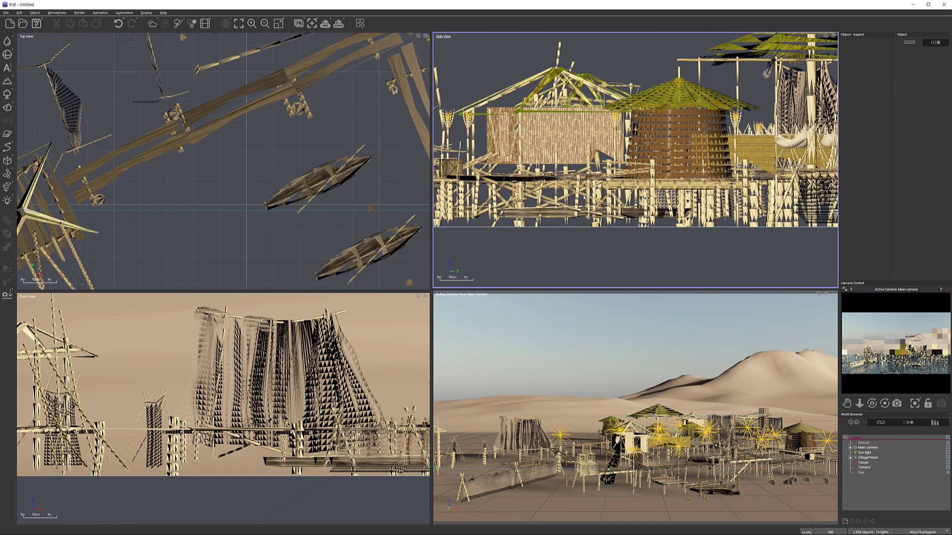
{"action": "left_click", "coordinate": [861, 472]}
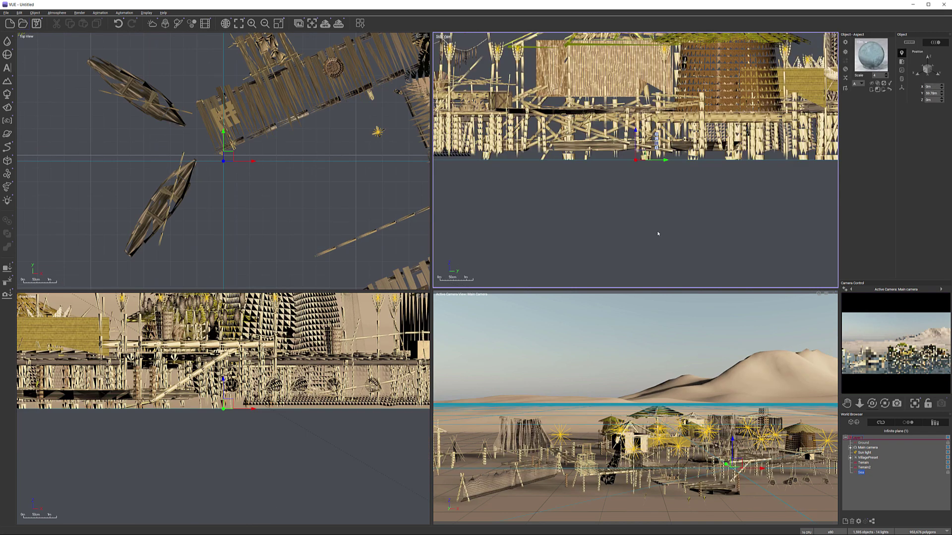
{"action": "left_click_drag", "start_coordinate": [636, 141], "coordinate": [635, 129]}
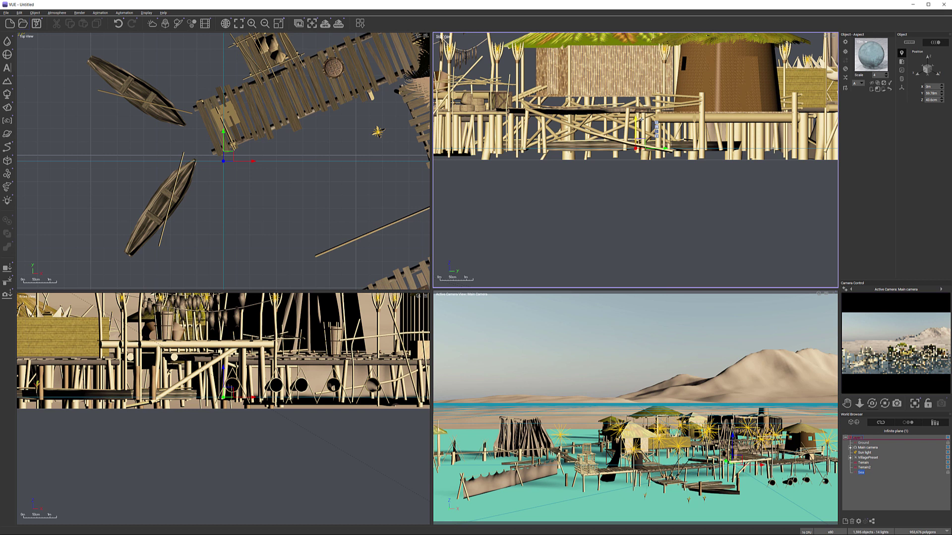
{"action": "left_click_drag", "start_coordinate": [640, 118], "coordinate": [640, 117]}
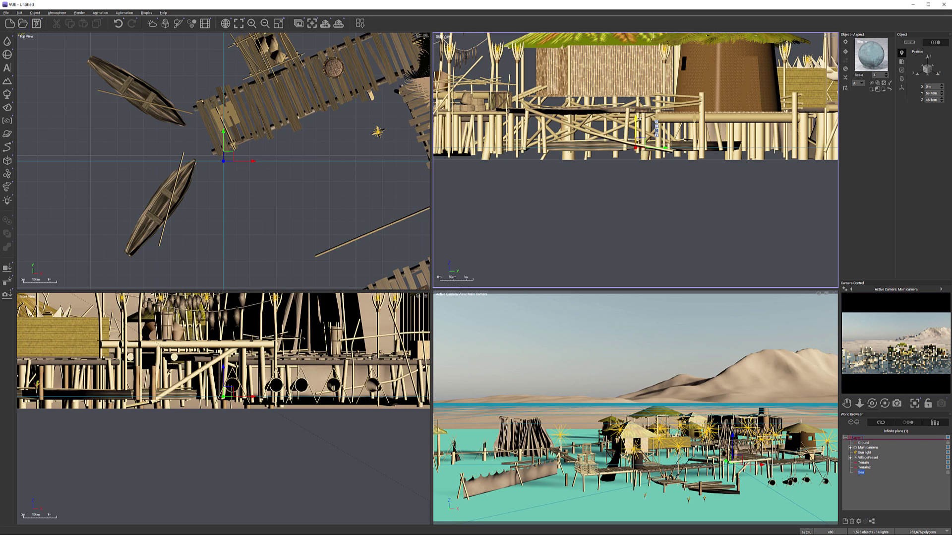
{"action": "mouse_move", "coordinate": [646, 169]}
{"action": "right_mouse_down"}
{"action": "mouse_move", "coordinate": [684, 189]}
{"action": "mouse_move", "coordinate": [848, 194]}
{"action": "mouse_move", "coordinate": [598, 203]}
{"action": "right_mouse_up"}
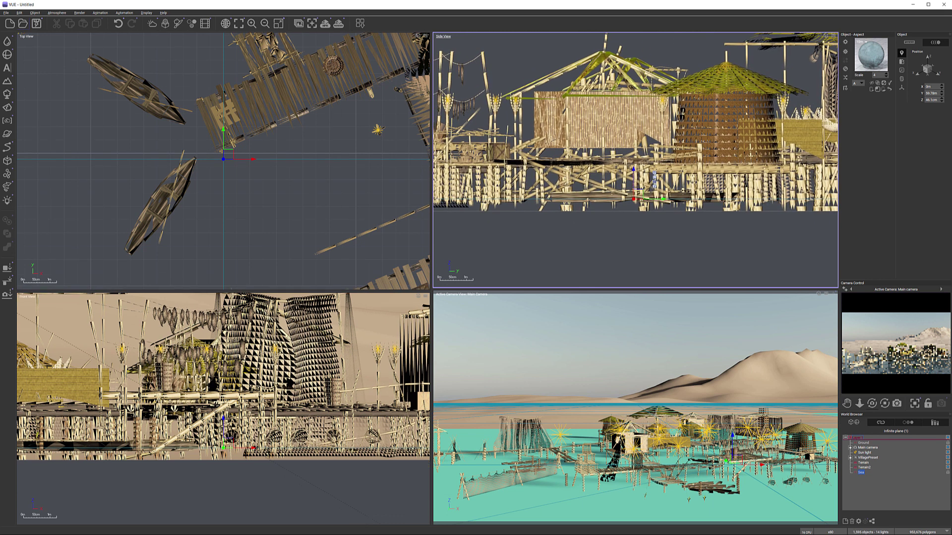